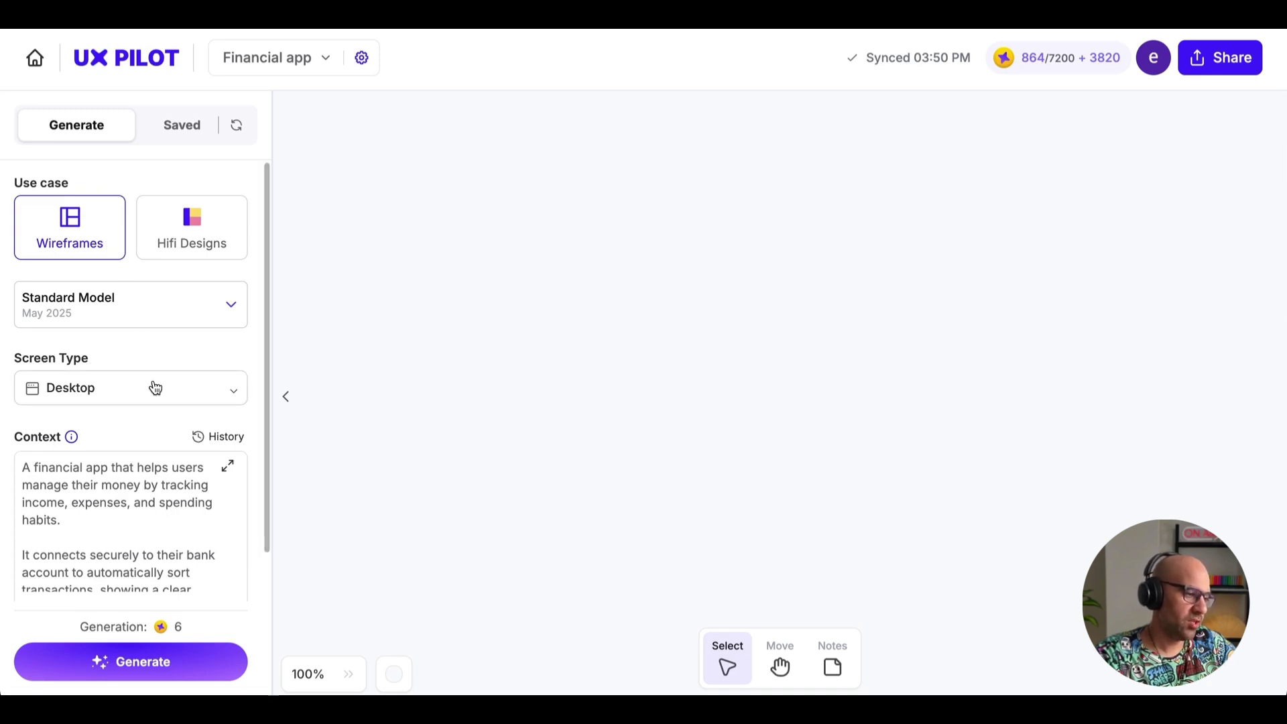
# Confirm the 330-character finance-app description as the project context, then scroll to Create Flow
pyautogui.click(228, 467)
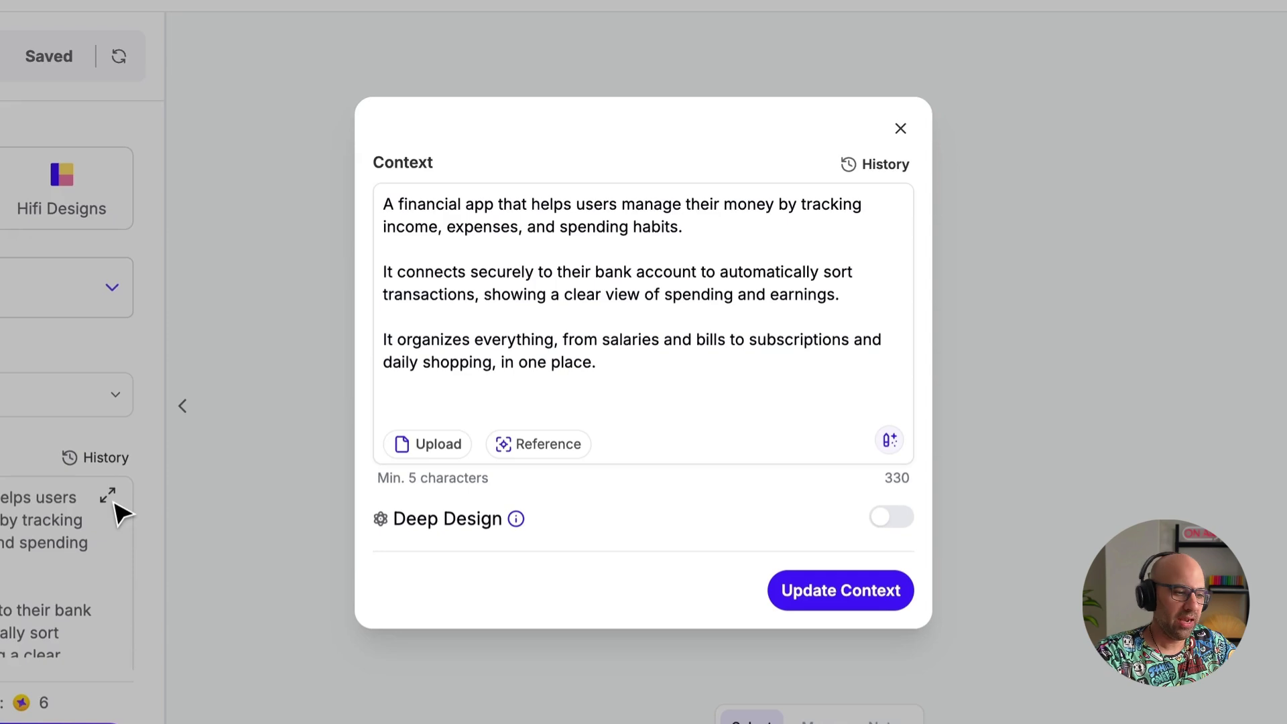
pyautogui.click(865, 590)
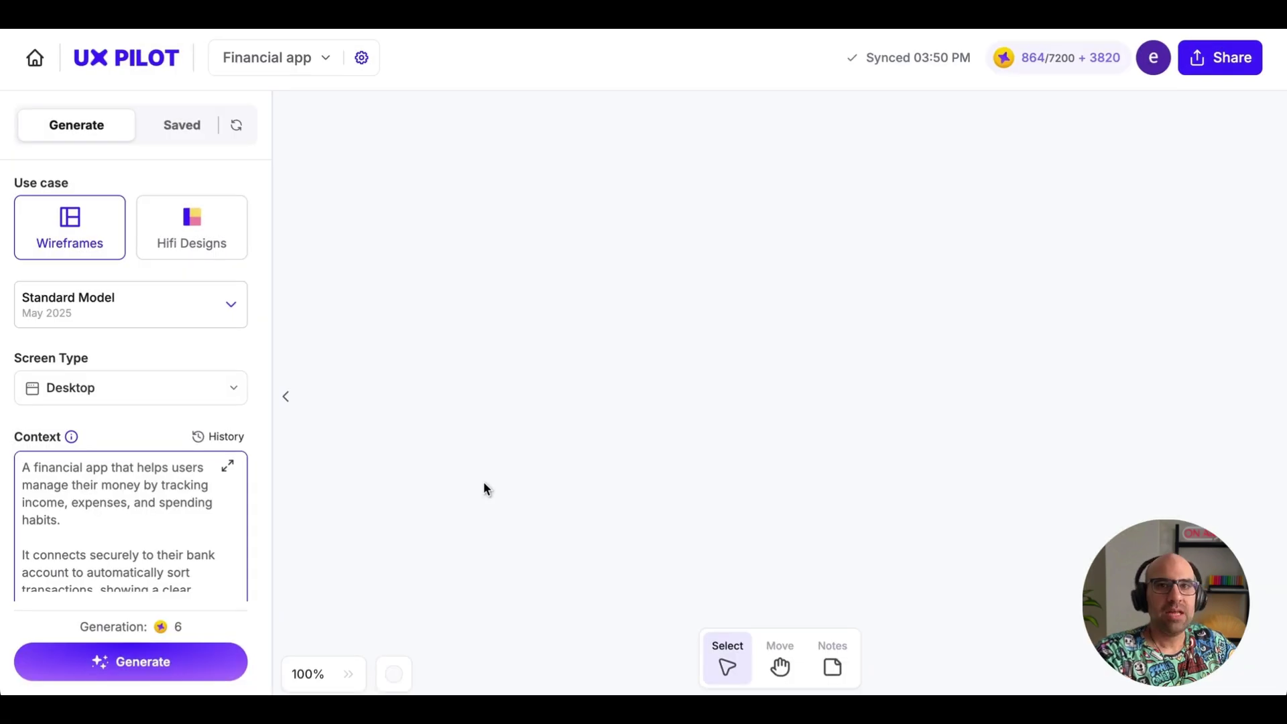
pyautogui.scroll(-5, 201, 523)
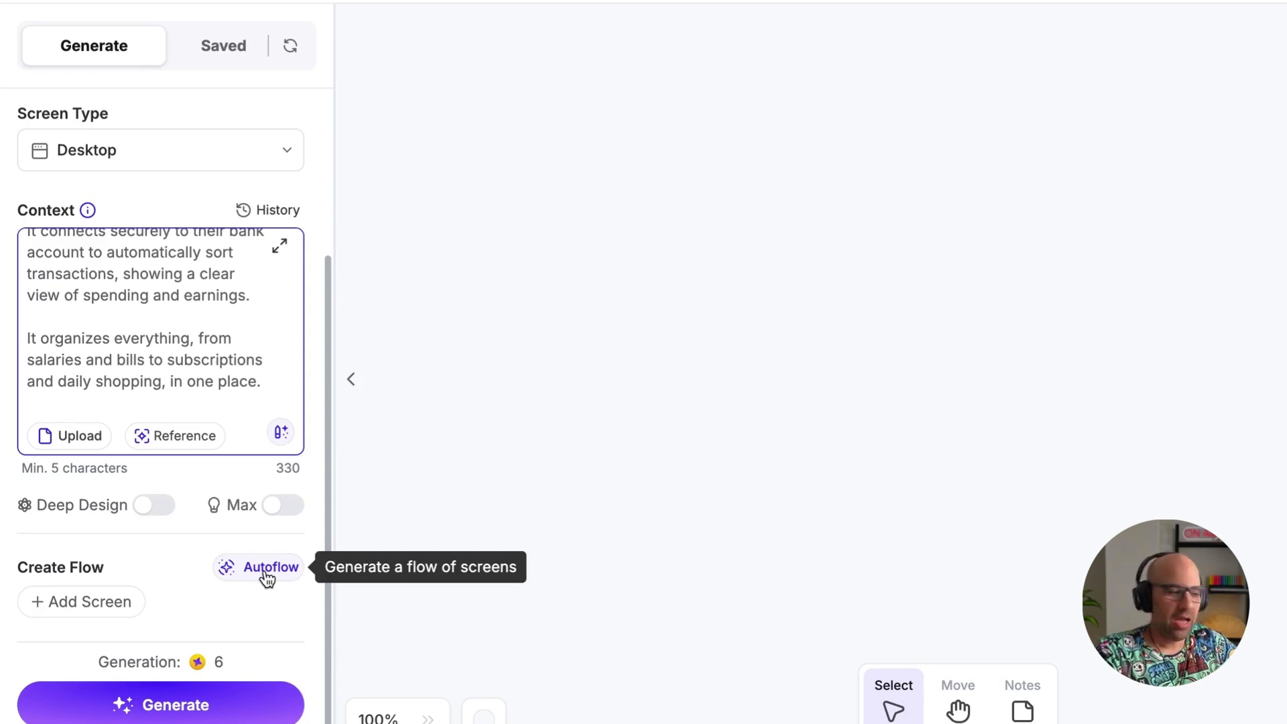
# Auto-generate a flow of finance-app screen descriptions and look through the generated cards
pyautogui.click(266, 568)
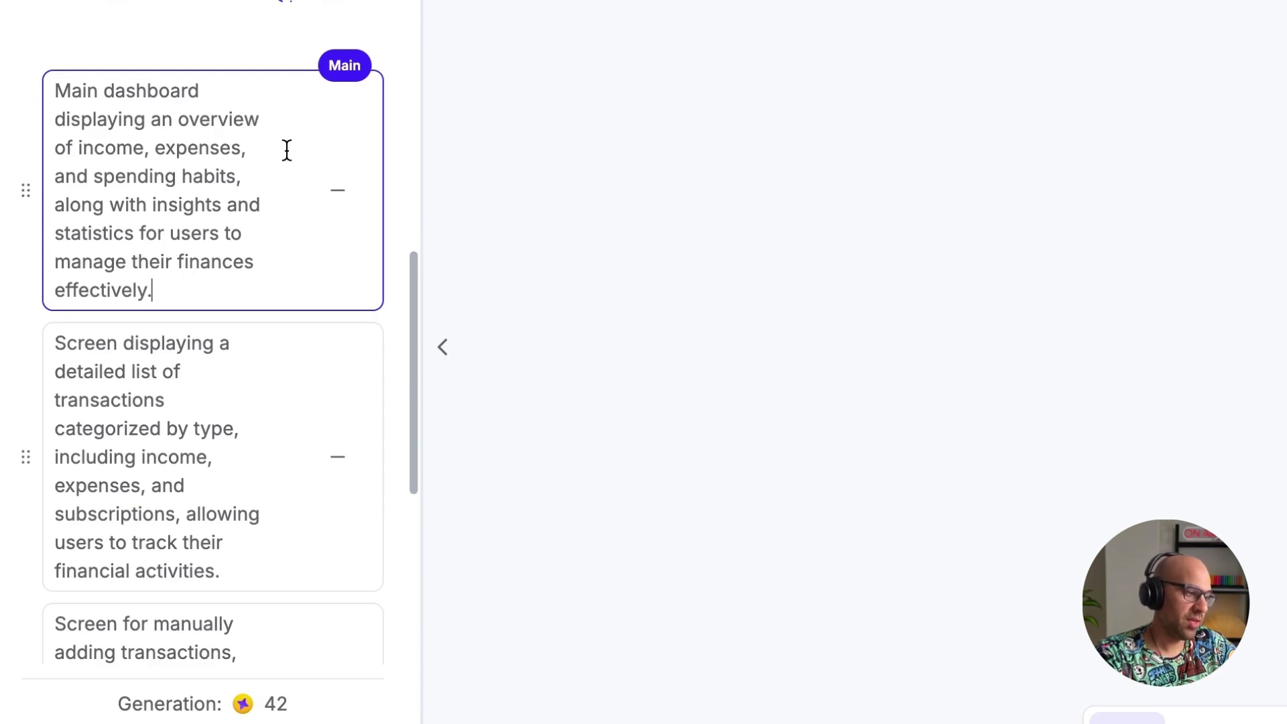
pyautogui.click(181, 400)
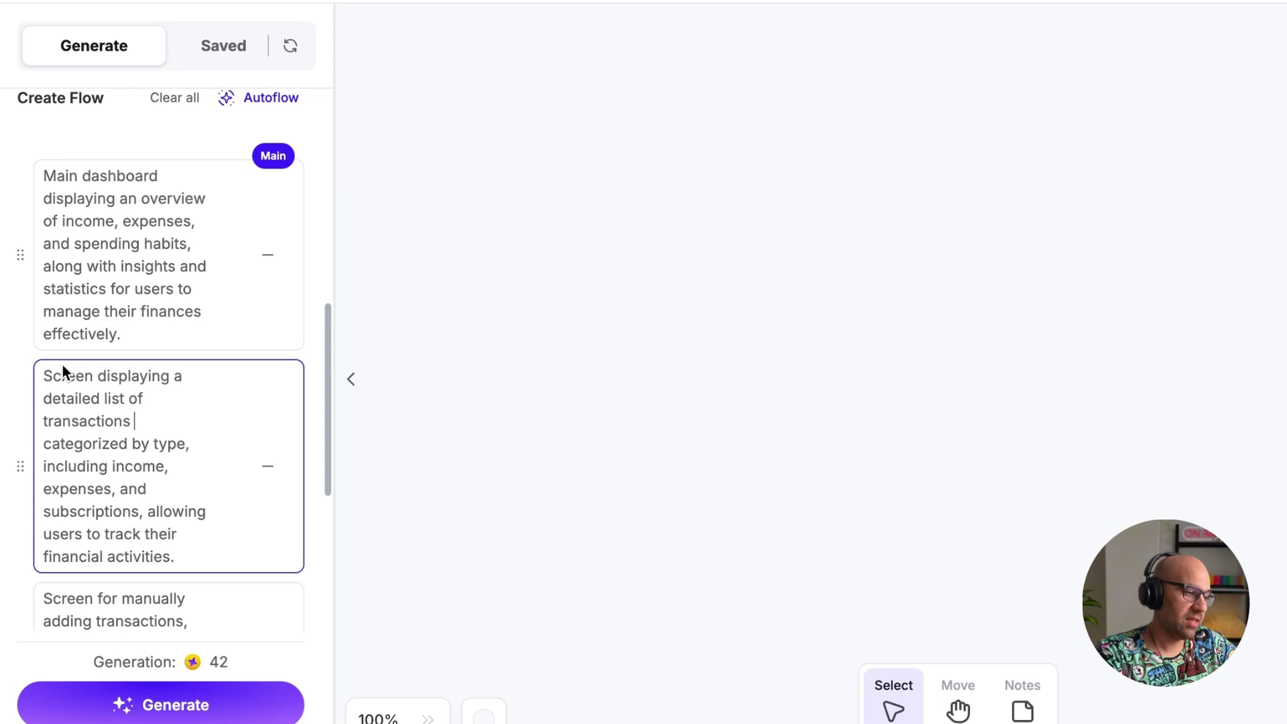
pyautogui.scroll(-2, 196, 436)
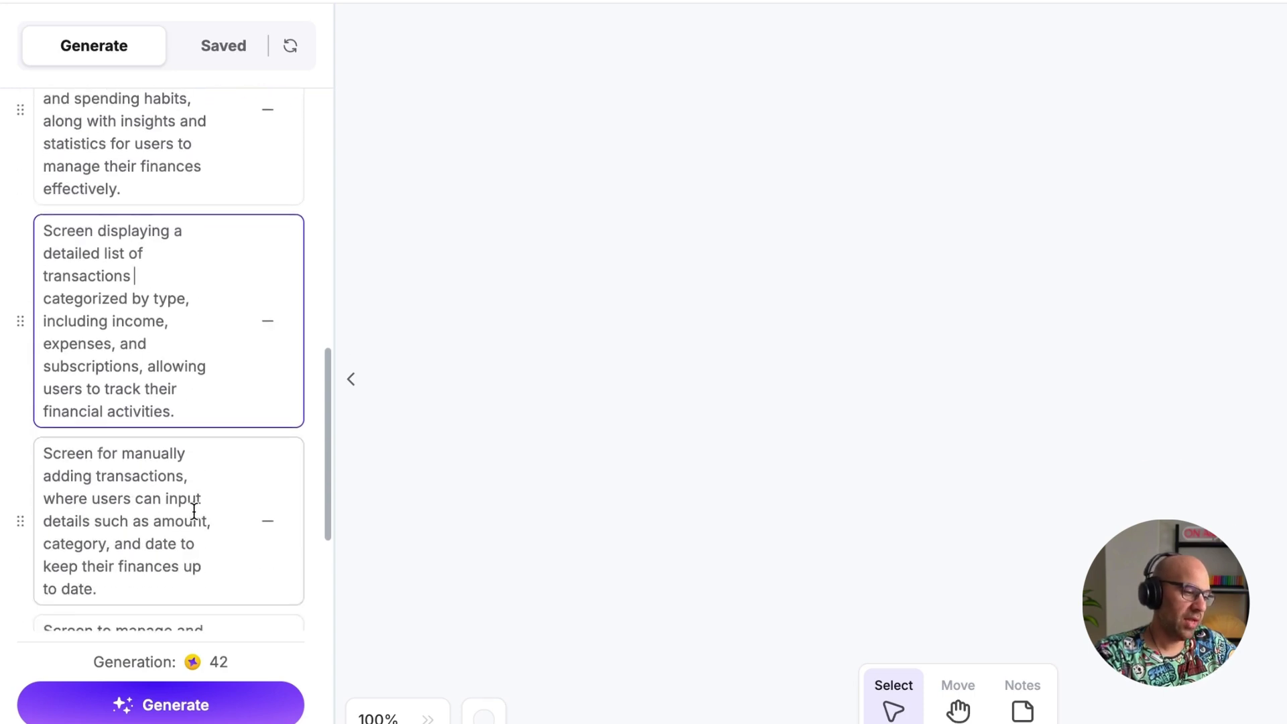
pyautogui.scroll(-2, 196, 515)
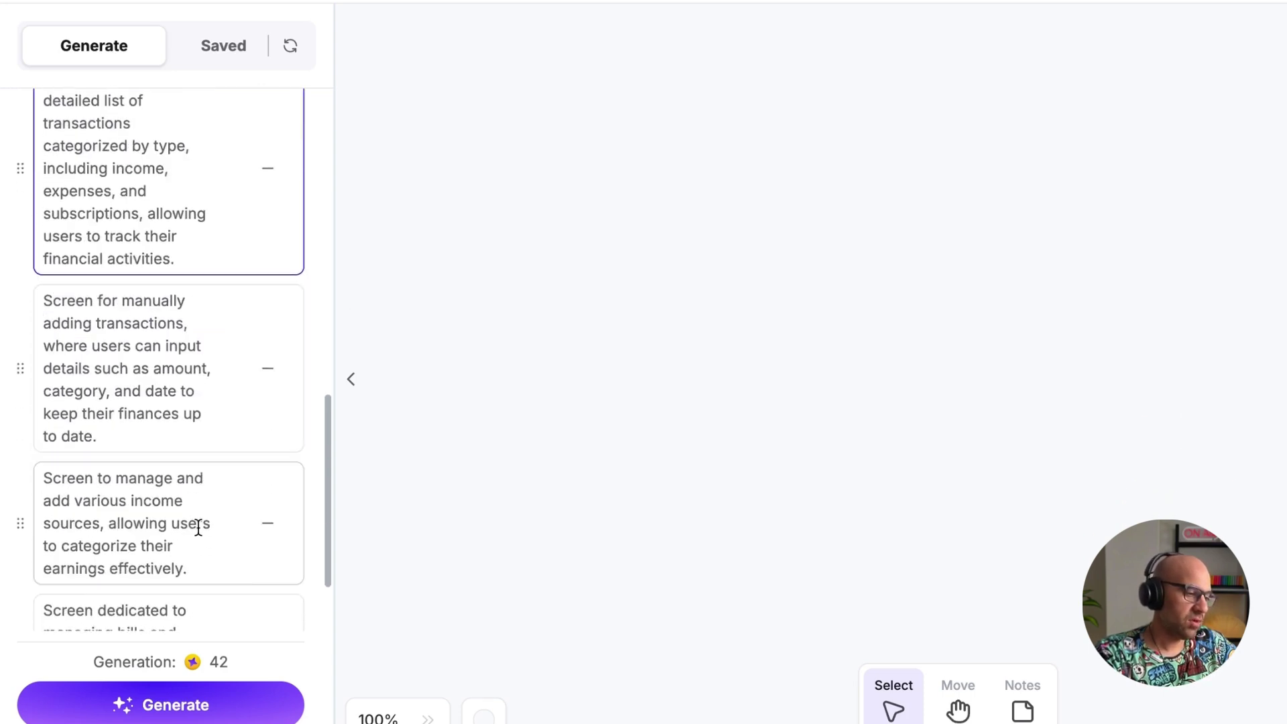
pyautogui.scroll(-6, 200, 529)
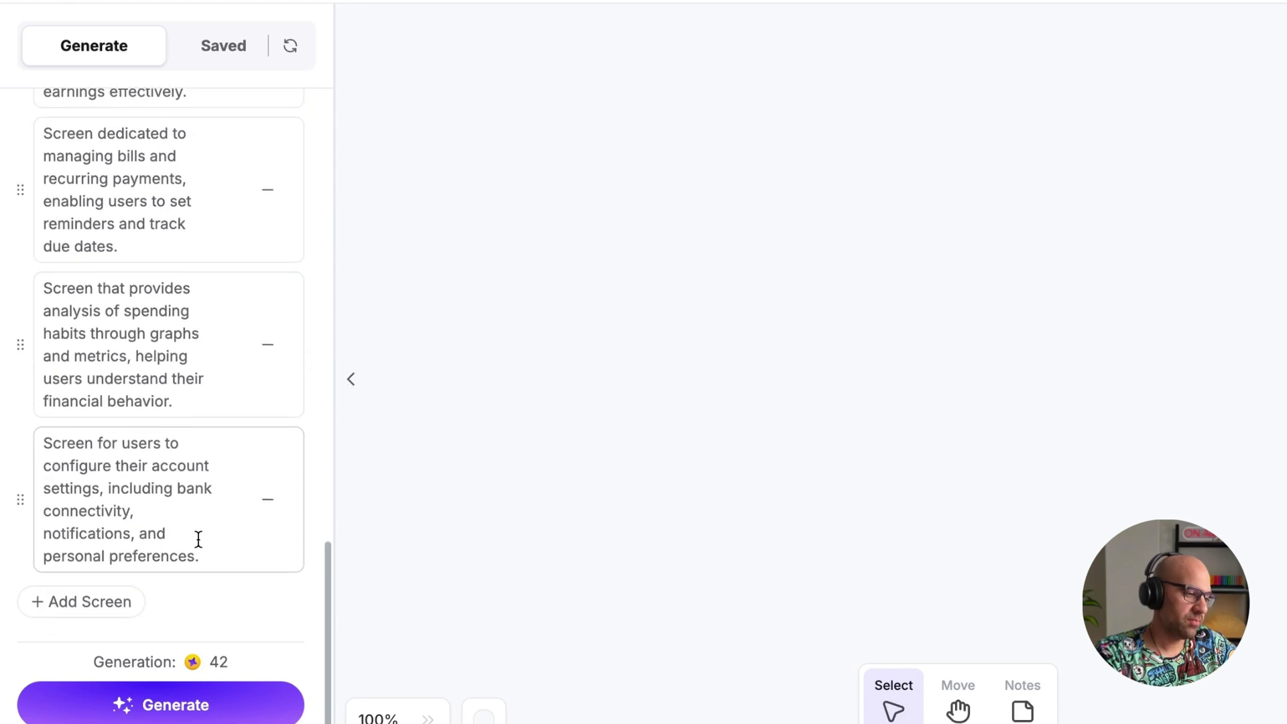
pyautogui.scroll(8, 198, 539)
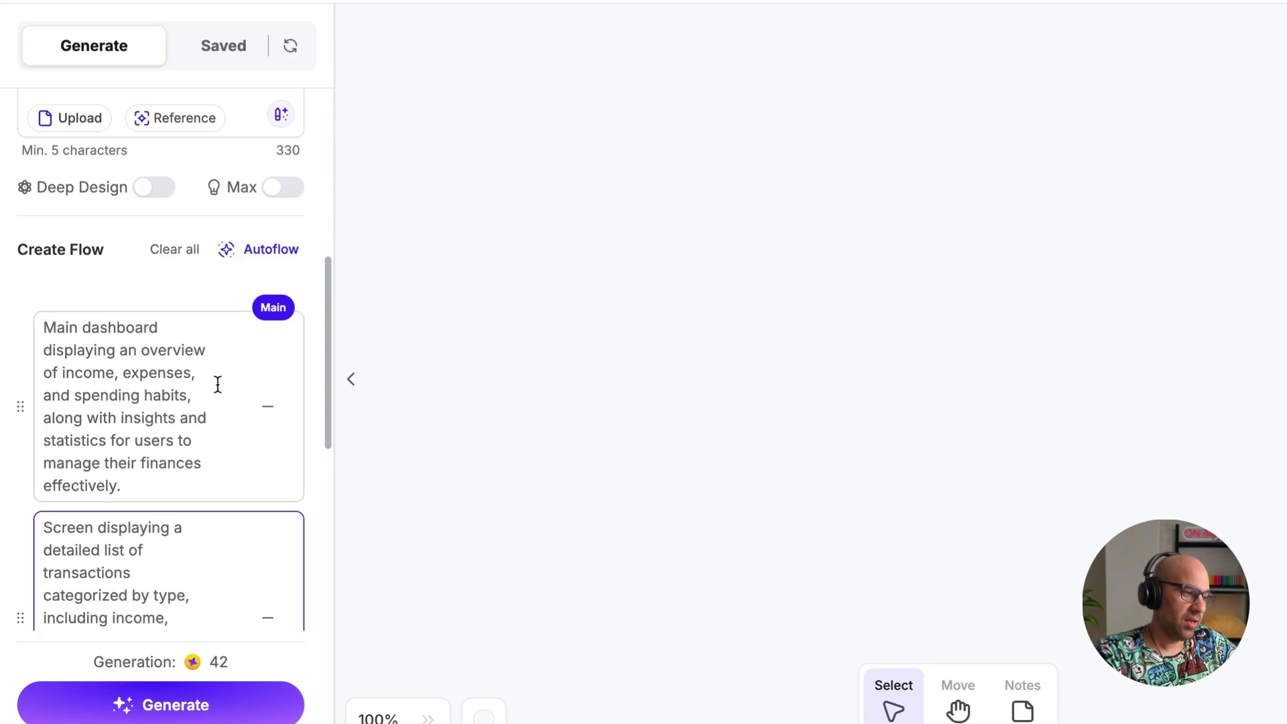
pyautogui.scroll(-3, 218, 384)
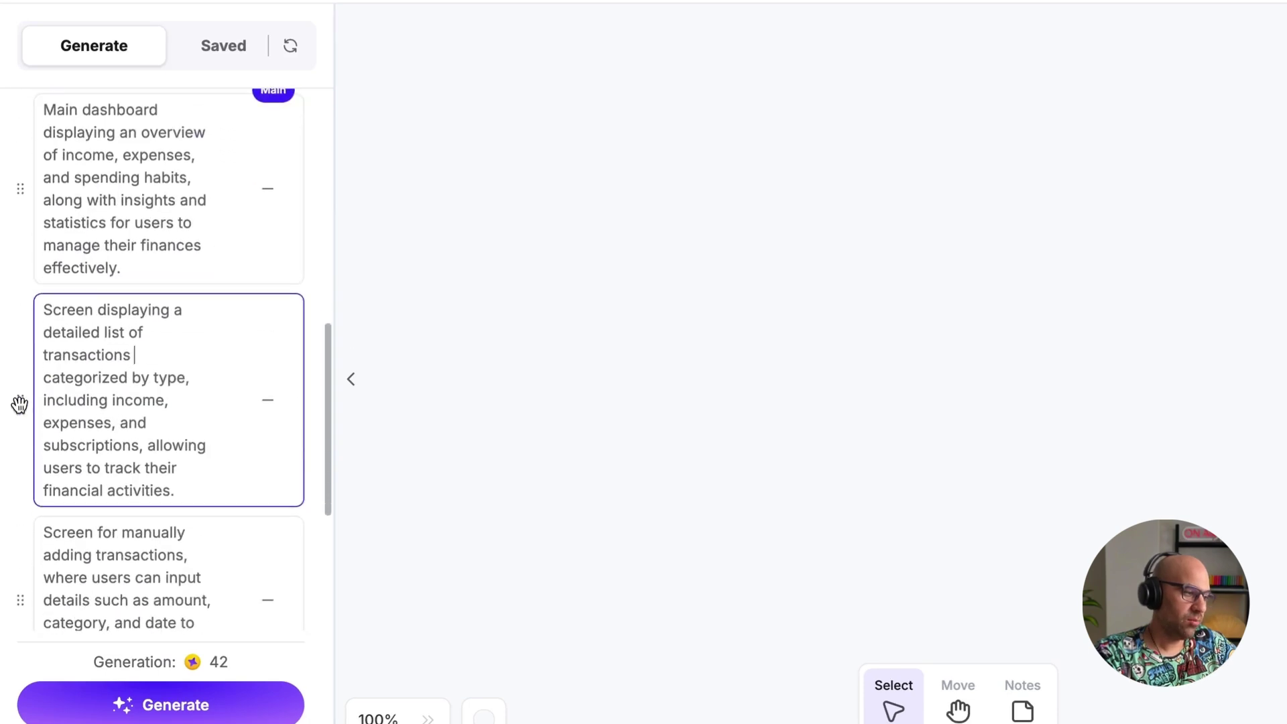
# Remove the transactions list screen from the flow and add a new blank screen
pyautogui.moveTo(19, 404)
pyautogui.mouseDown()
pyautogui.moveTo(18, 578)
pyautogui.moveTo(9, 342)
pyautogui.moveTo(2, 417)
pyautogui.moveTo(38, 411)
pyautogui.mouseUp()
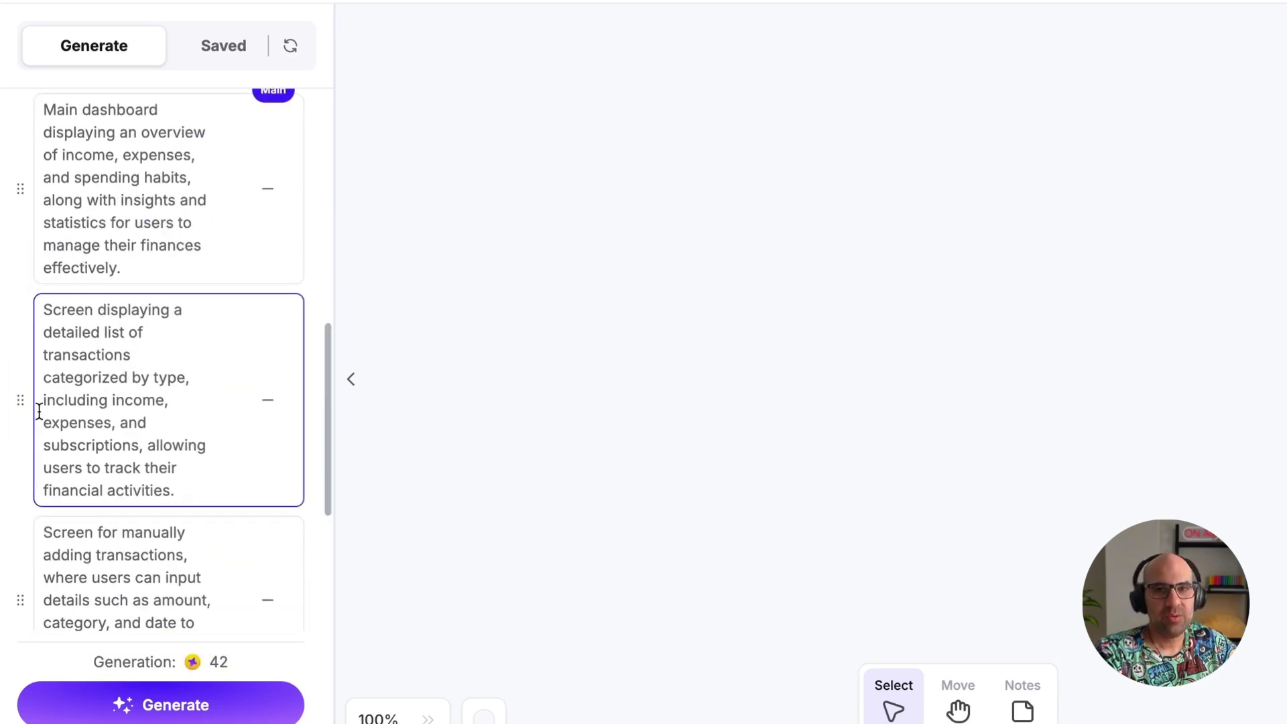
pyautogui.click(267, 400)
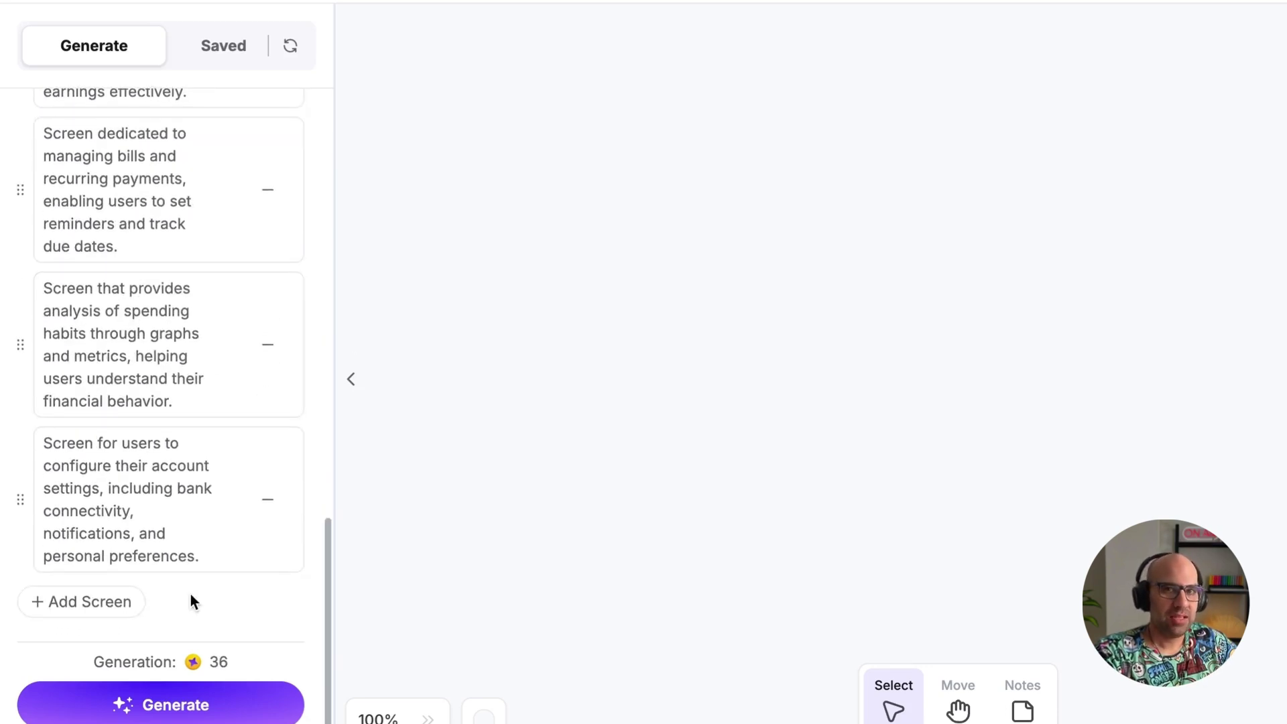
pyautogui.click(124, 604)
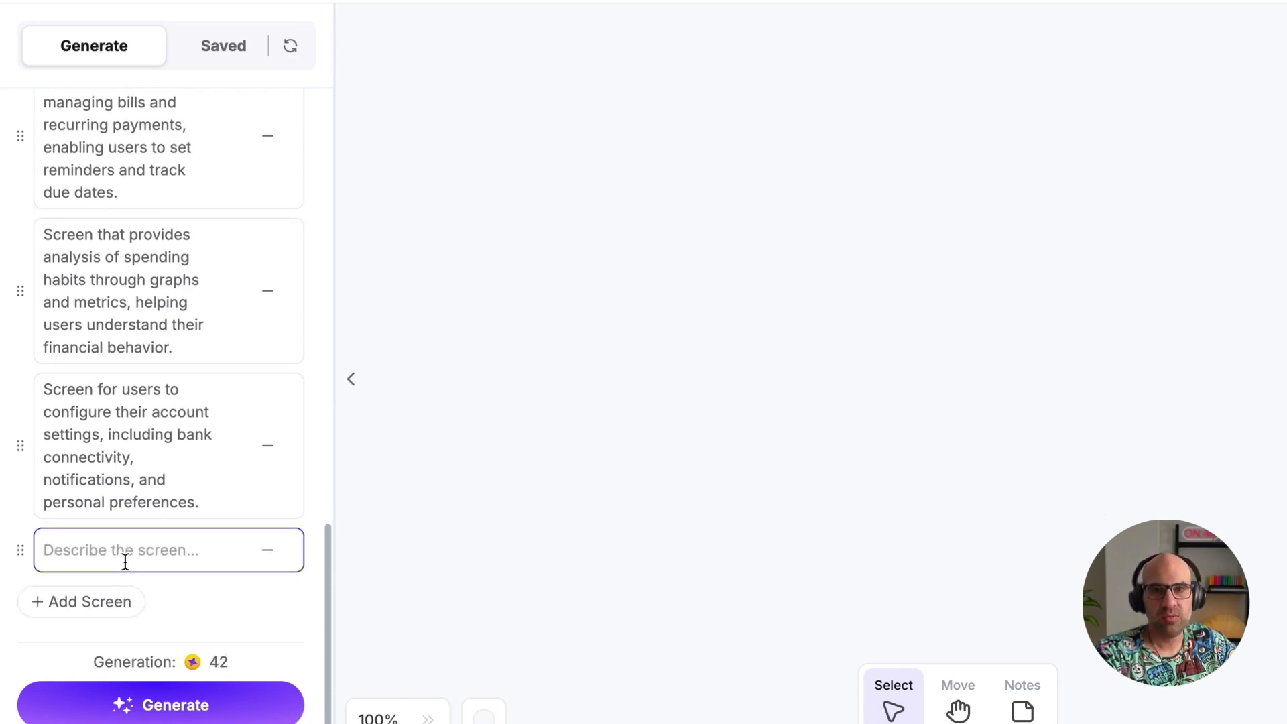
# Discard the blank screen and generate the six finance wireframes, Homepage Dashboard through Settings
pyautogui.click(268, 550)
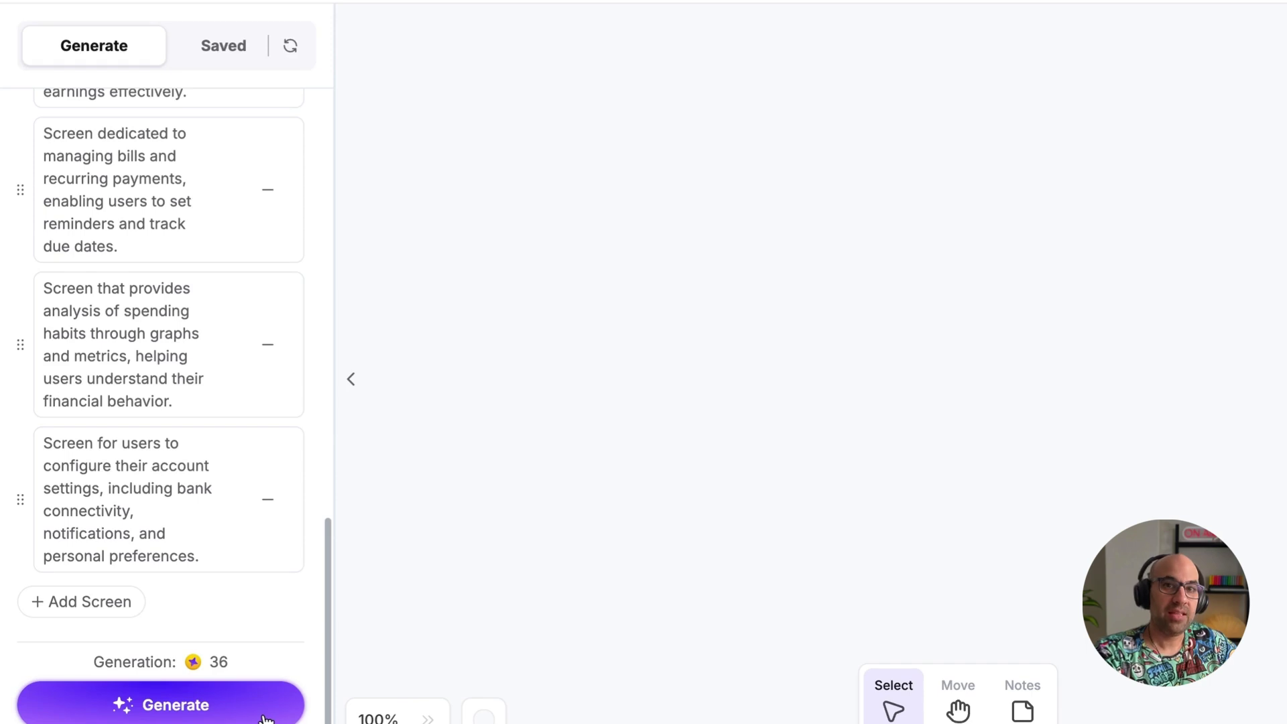
pyautogui.click(266, 716)
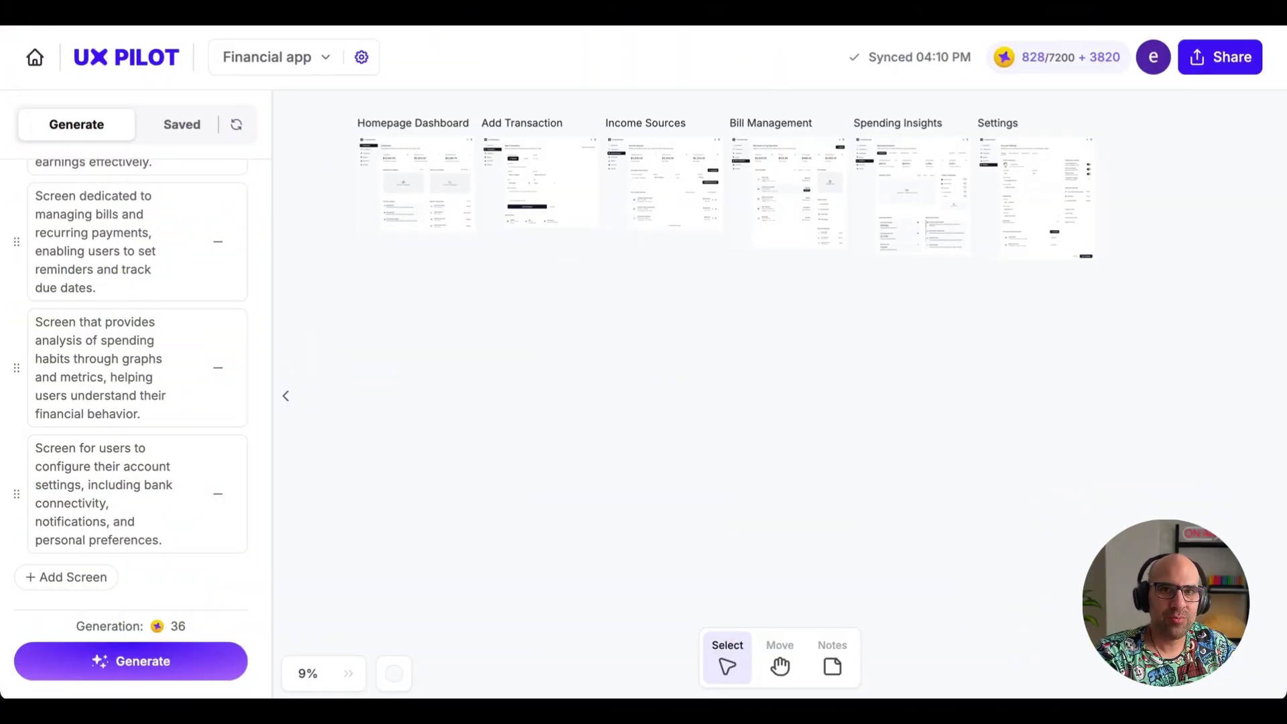
# Zoom the canvas to 45% and pan from Add Transaction across each wireframe to Settings
pyautogui.scroll(5, 369, 126)
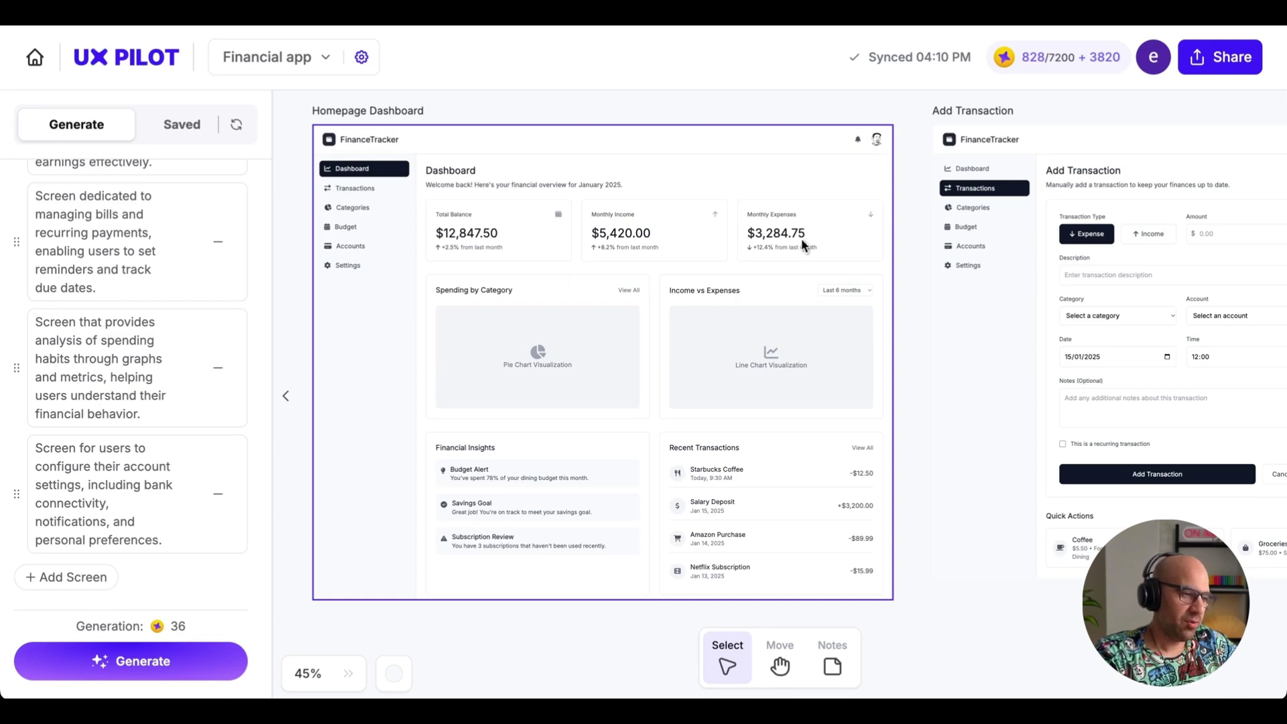
pyautogui.click(924, 243)
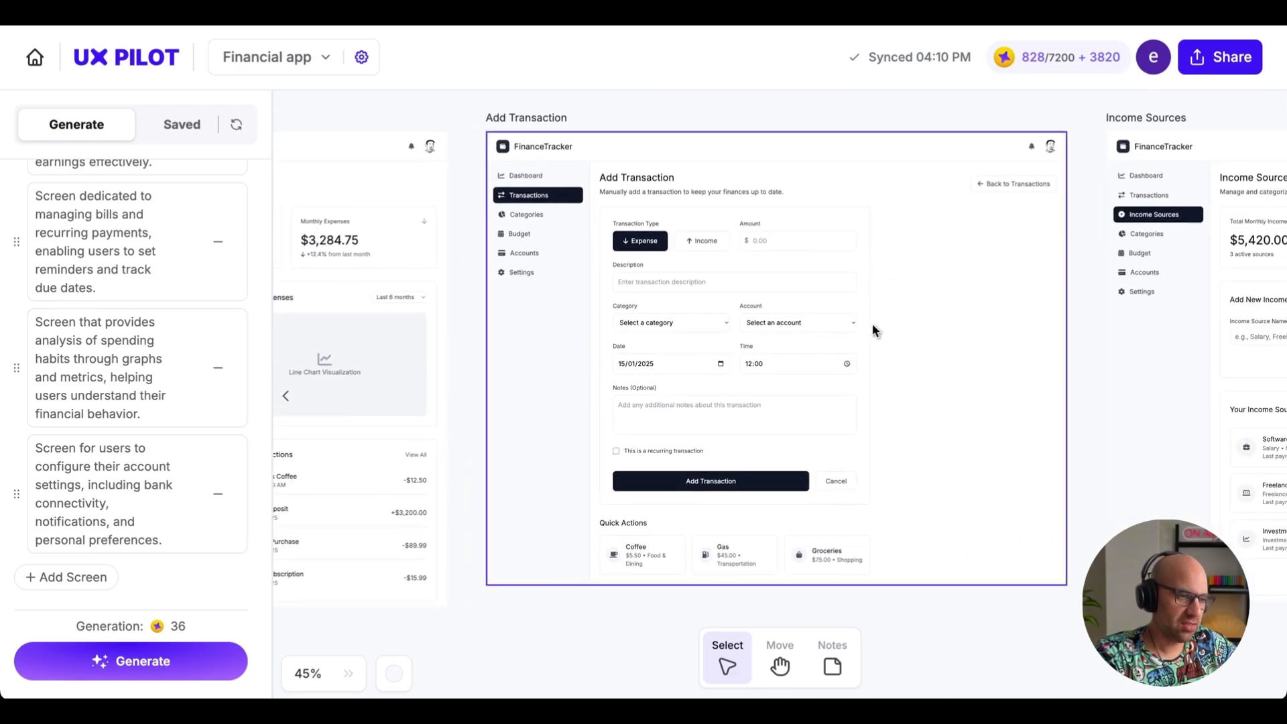
pyautogui.press('Right')
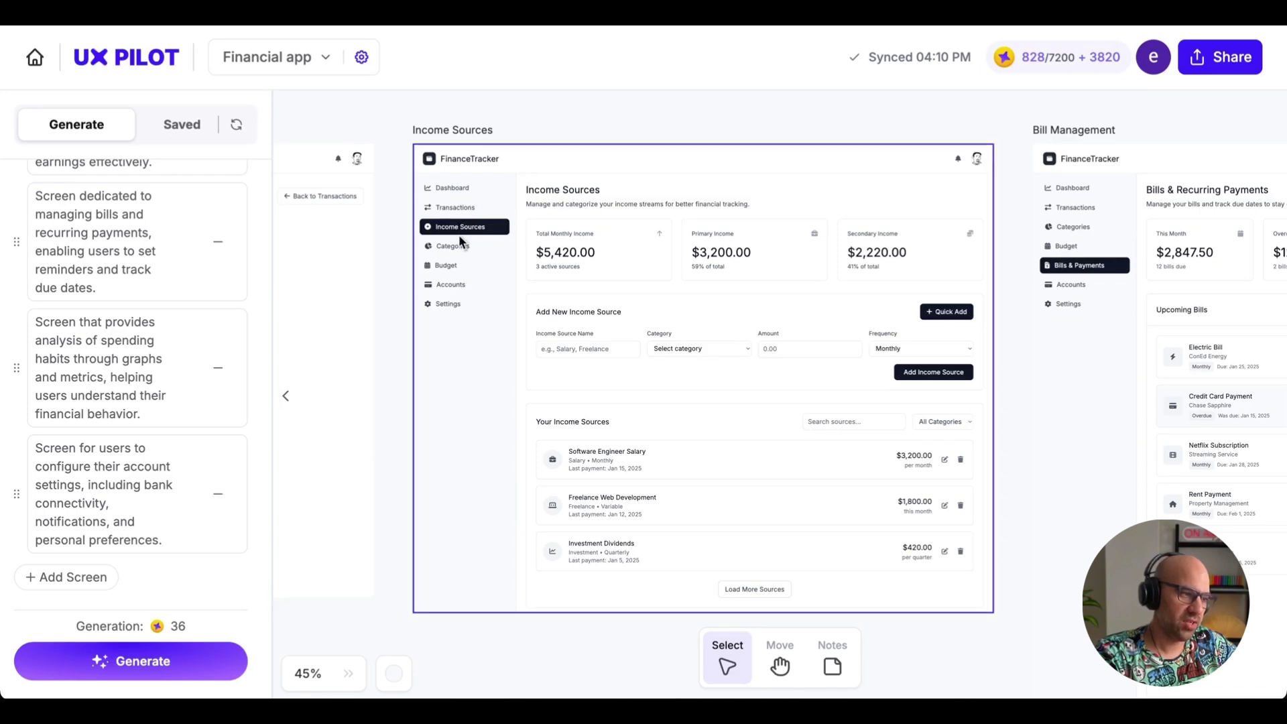
pyautogui.hscroll(8, 941, 132)
pyautogui.hscroll(1, 847, 118)
pyautogui.scroll(-1, 848, 118)
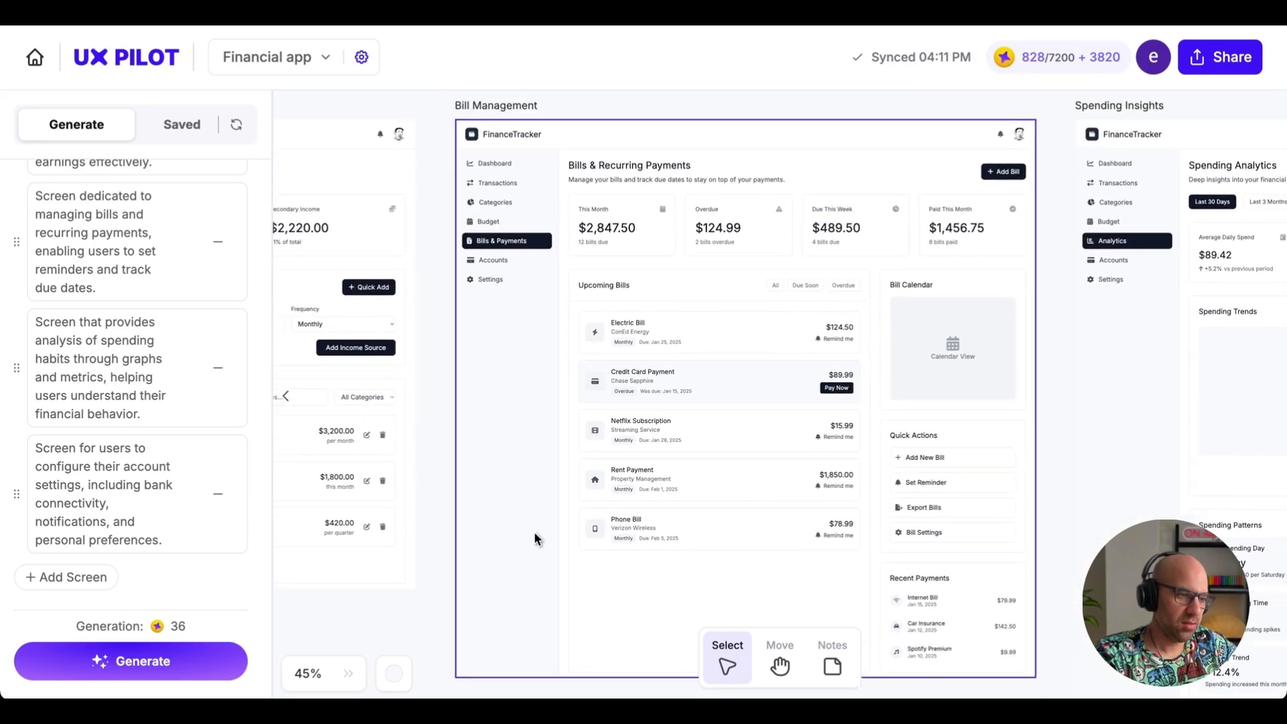
pyautogui.hscroll(14, 1211, 228)
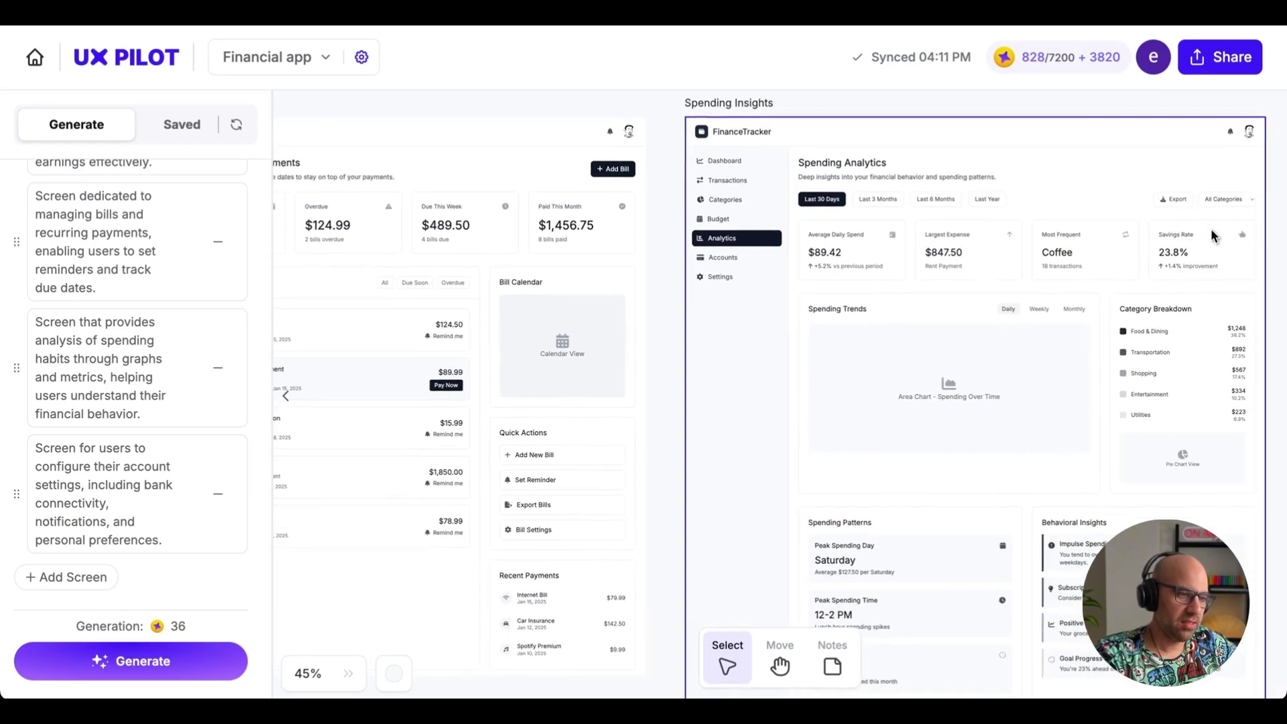
pyautogui.hscroll(4, 1211, 228)
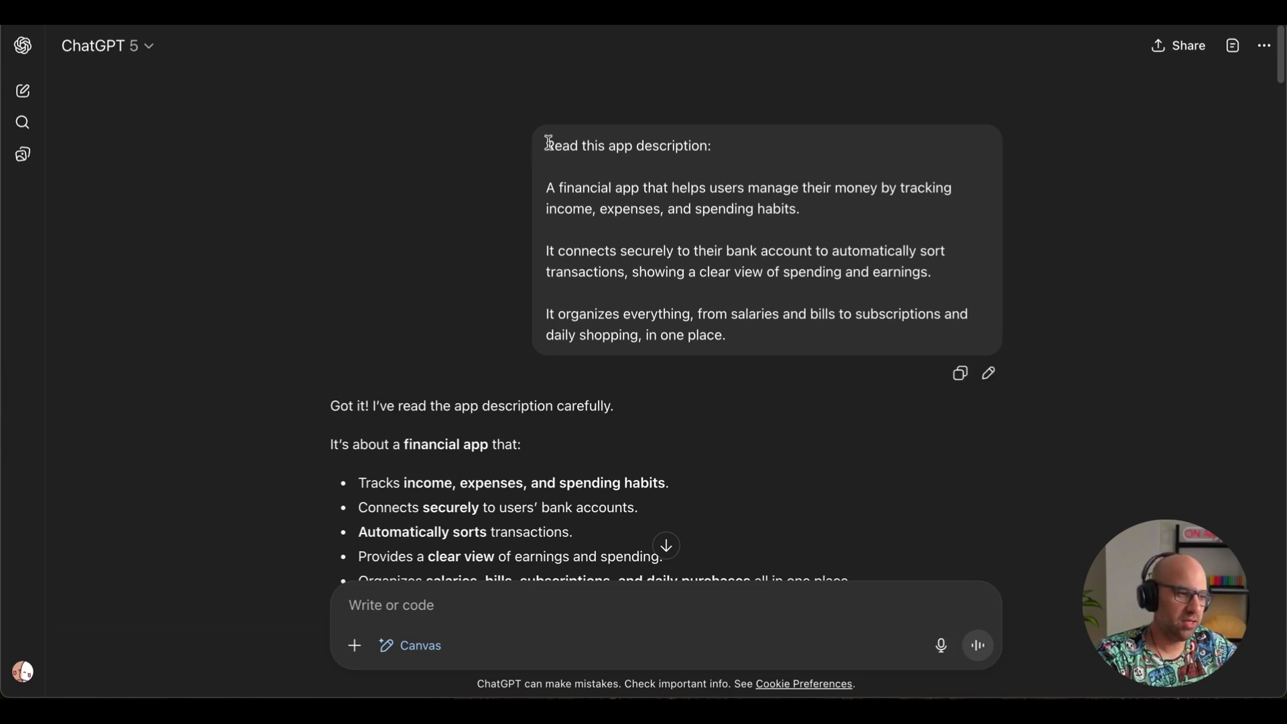
# Review the finance-app prompt in ChatGPT, highlighting its instruction line and description paragraphs
pyautogui.moveTo(544, 149); pyautogui.dragTo(718, 160)
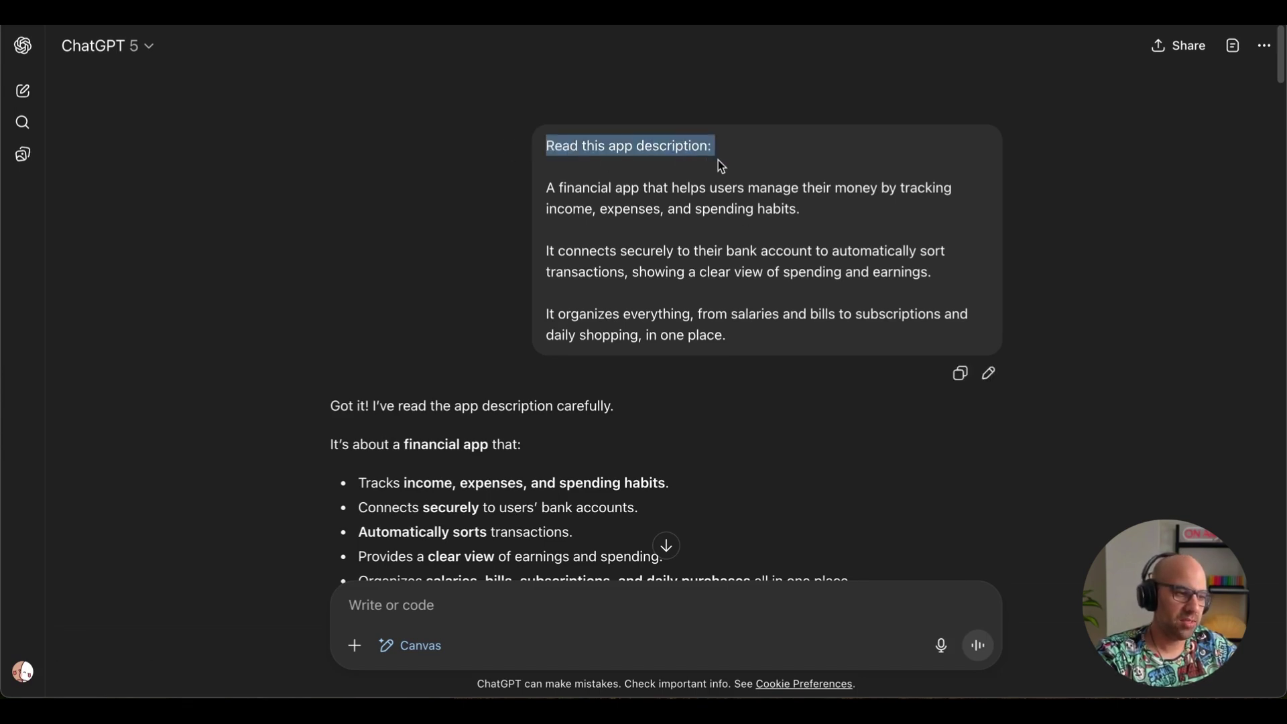
pyautogui.moveTo(754, 338); pyautogui.dragTo(546, 191)
pyautogui.click(833, 450)
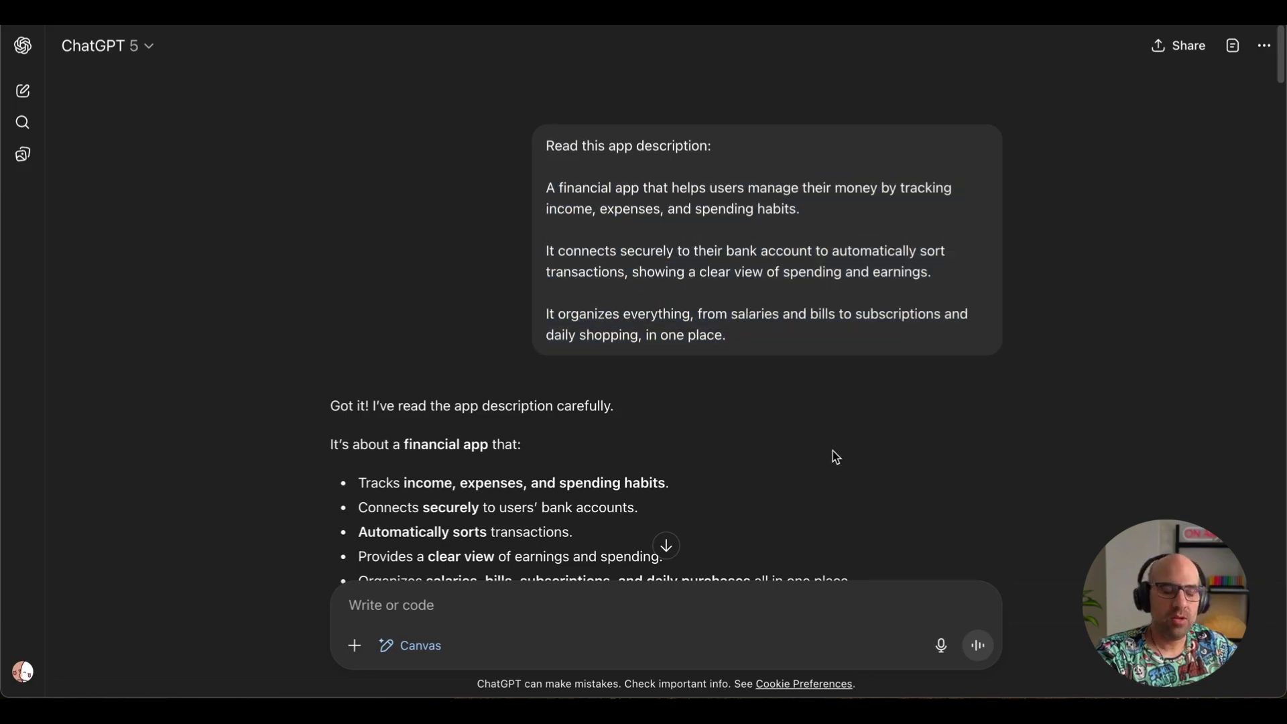
pyautogui.scroll(-8, 833, 451)
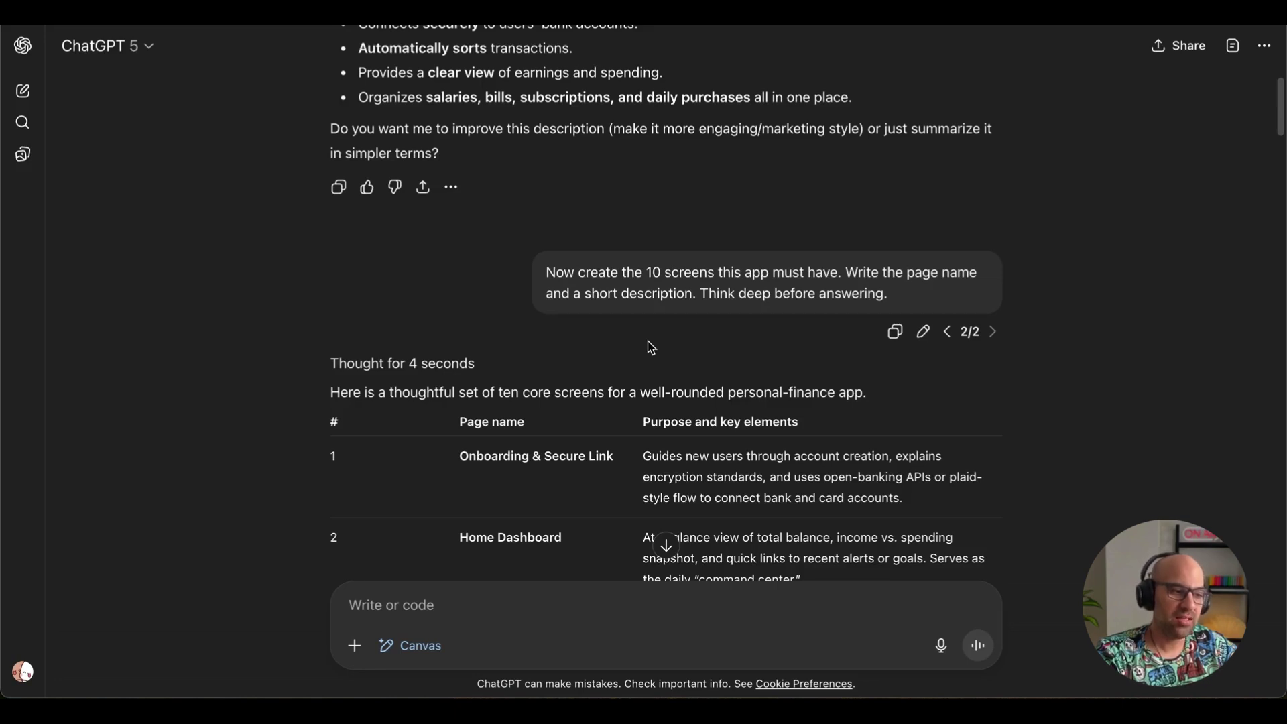
pyautogui.scroll(-5, 651, 347)
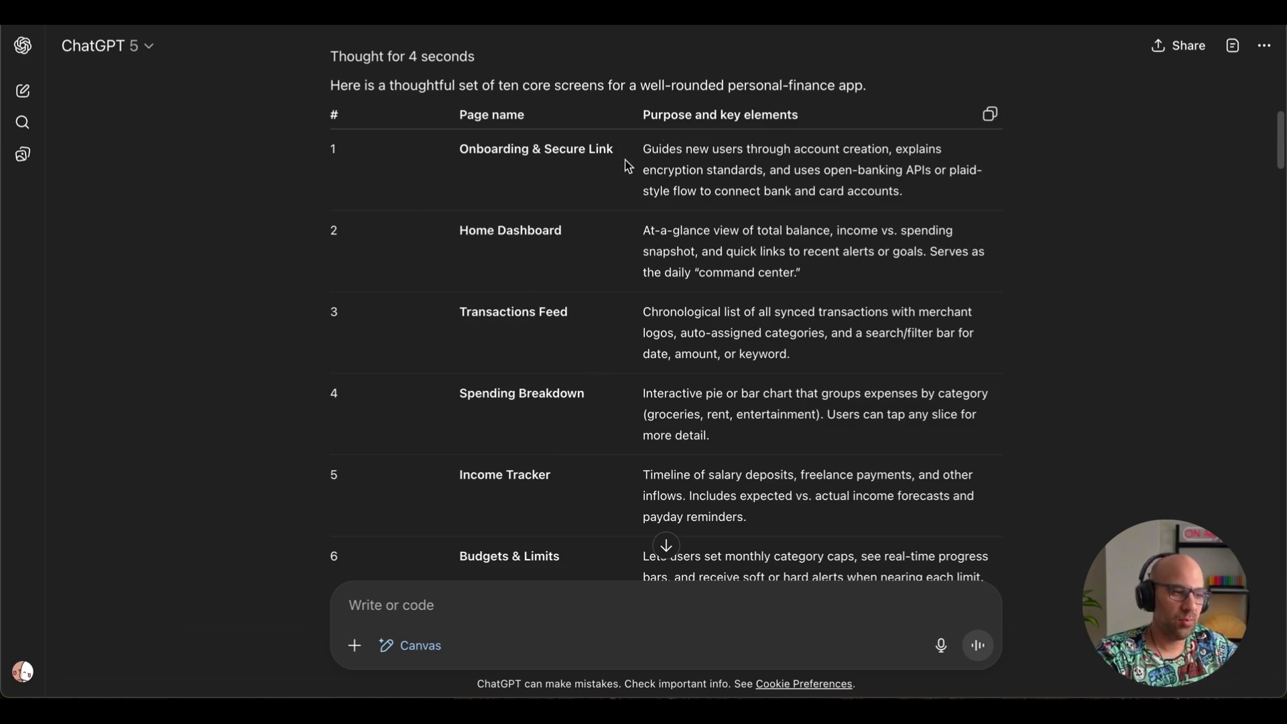
# Select the Onboarding & Secure Link description from the numbered list of app pages
pyautogui.moveTo(643, 145); pyautogui.dragTo(971, 190)
pyautogui.click(971, 190)
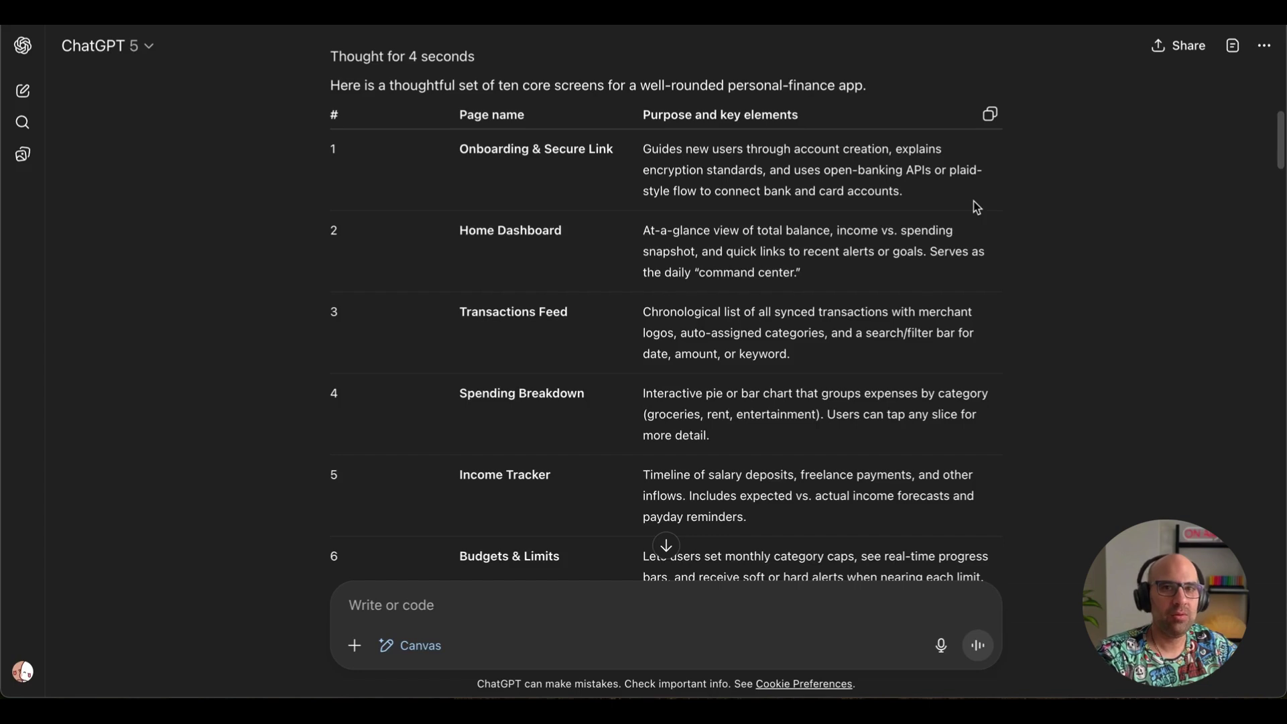
pyautogui.scroll(-15, 1031, 148)
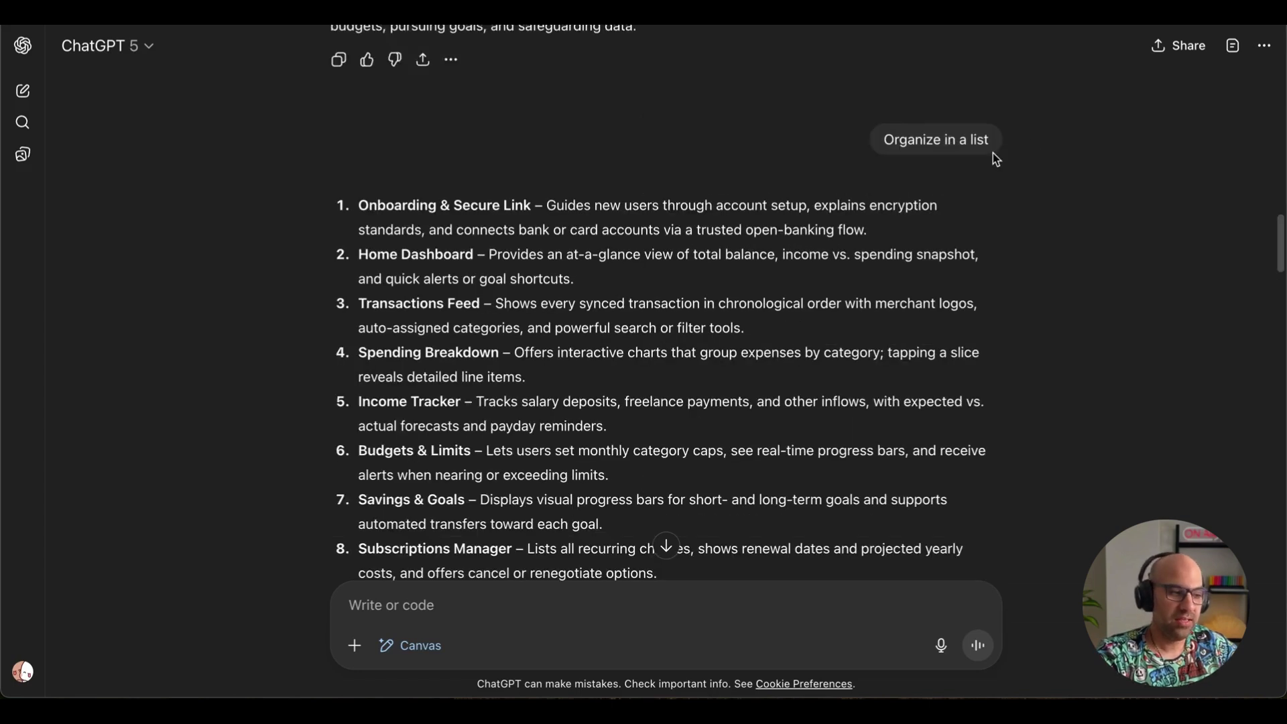
pyautogui.moveTo(581, 173)
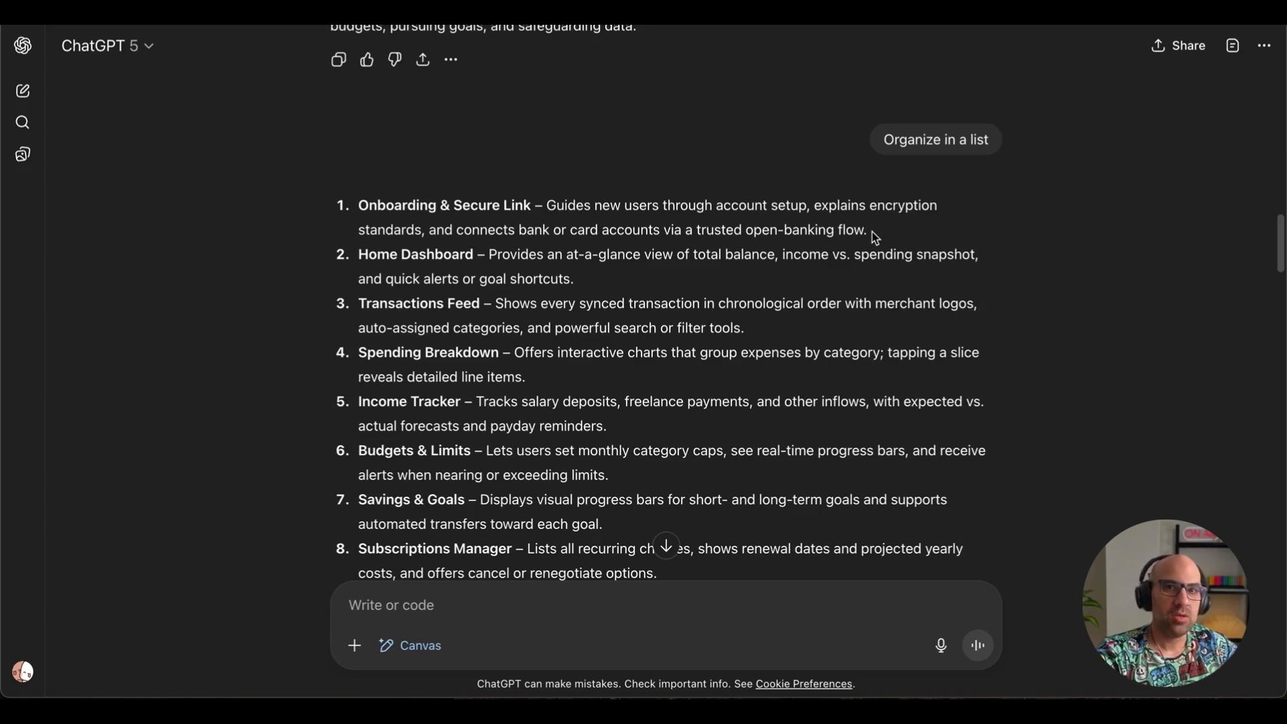
pyautogui.moveTo(872, 232); pyautogui.dragTo(379, 199)
pyautogui.hotkey('ctrl', 'c')
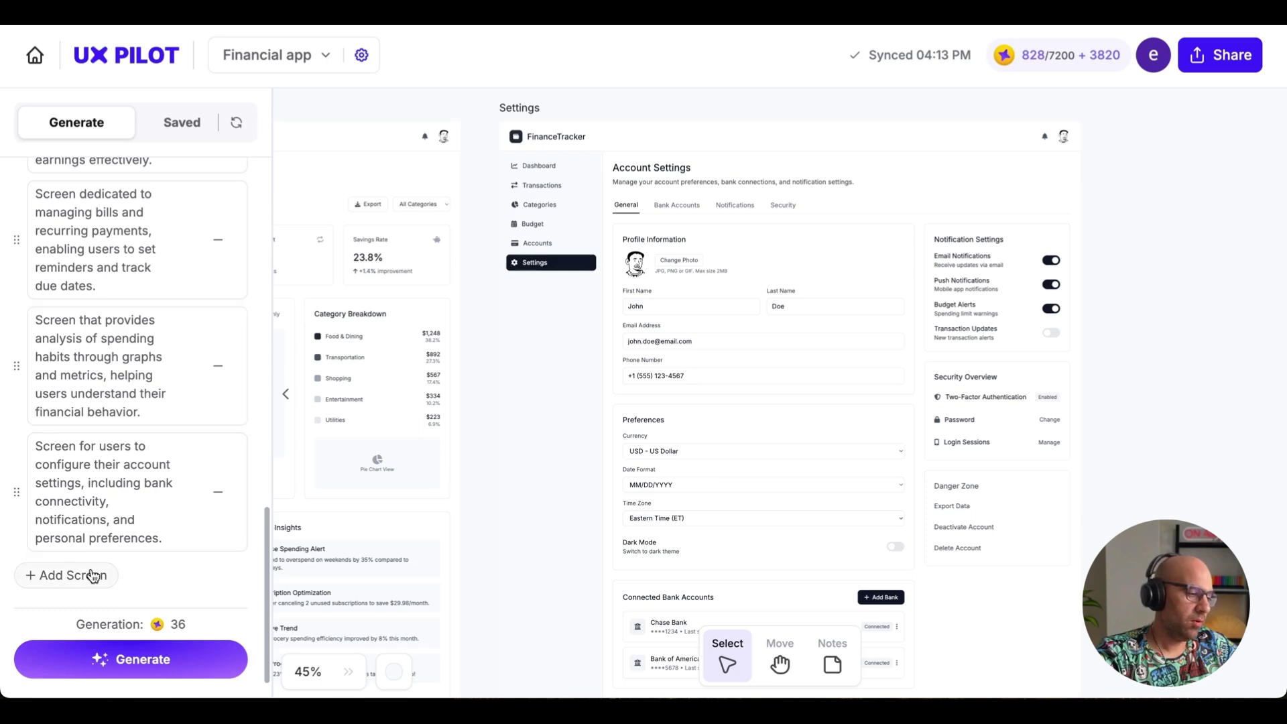
# Add a new screen and paste the Onboarding & Secure Link description into it
pyautogui.click(93, 576)
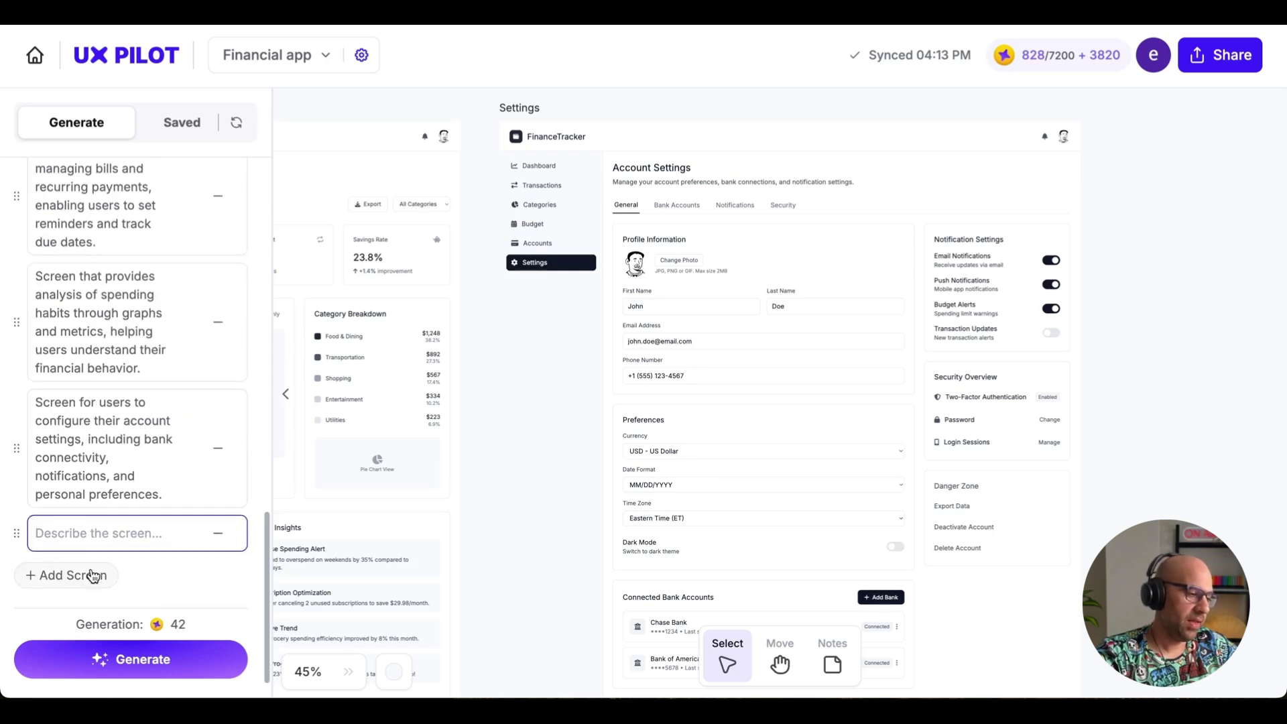
pyautogui.hotkey('ctrl', 'v')
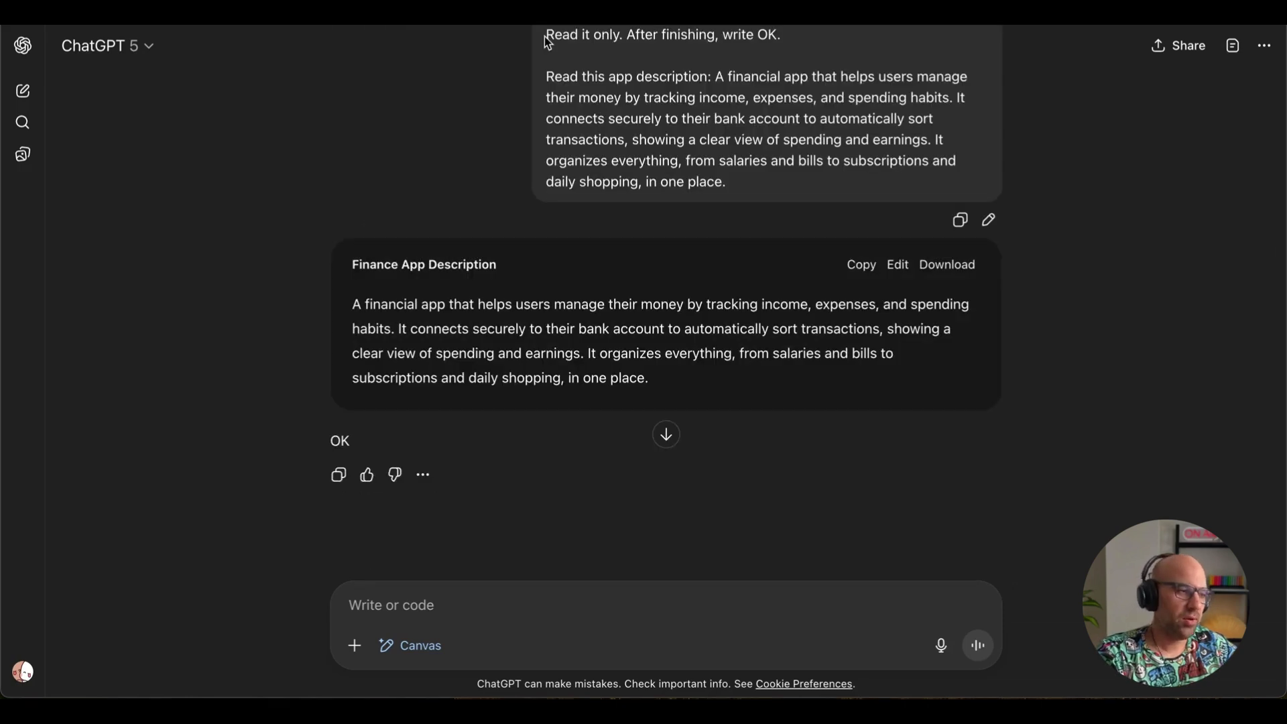
# Send 'Ok now create sitemap diagram with all the app pages.' to ChatGPT
pyautogui.moveTo(544, 36); pyautogui.dragTo(766, 44)
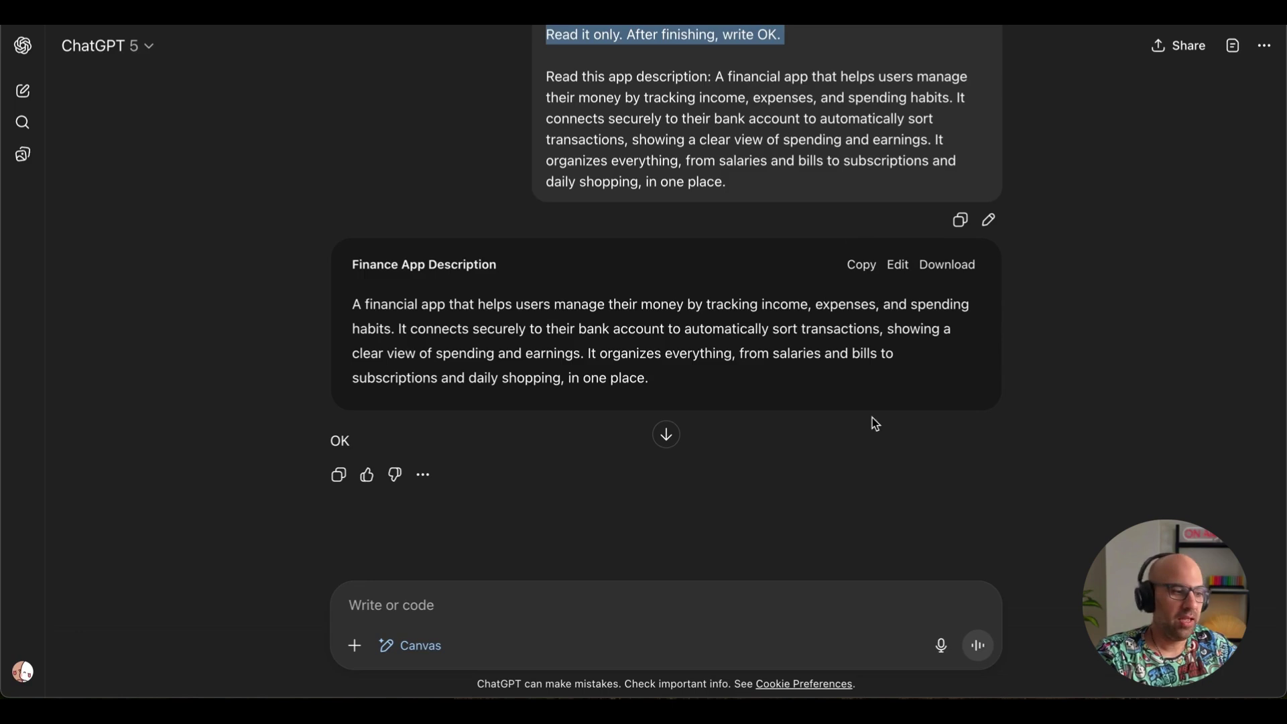
pyautogui.write('Ok now create sitemap diagram with all the app pages.')
pyautogui.press('Return')
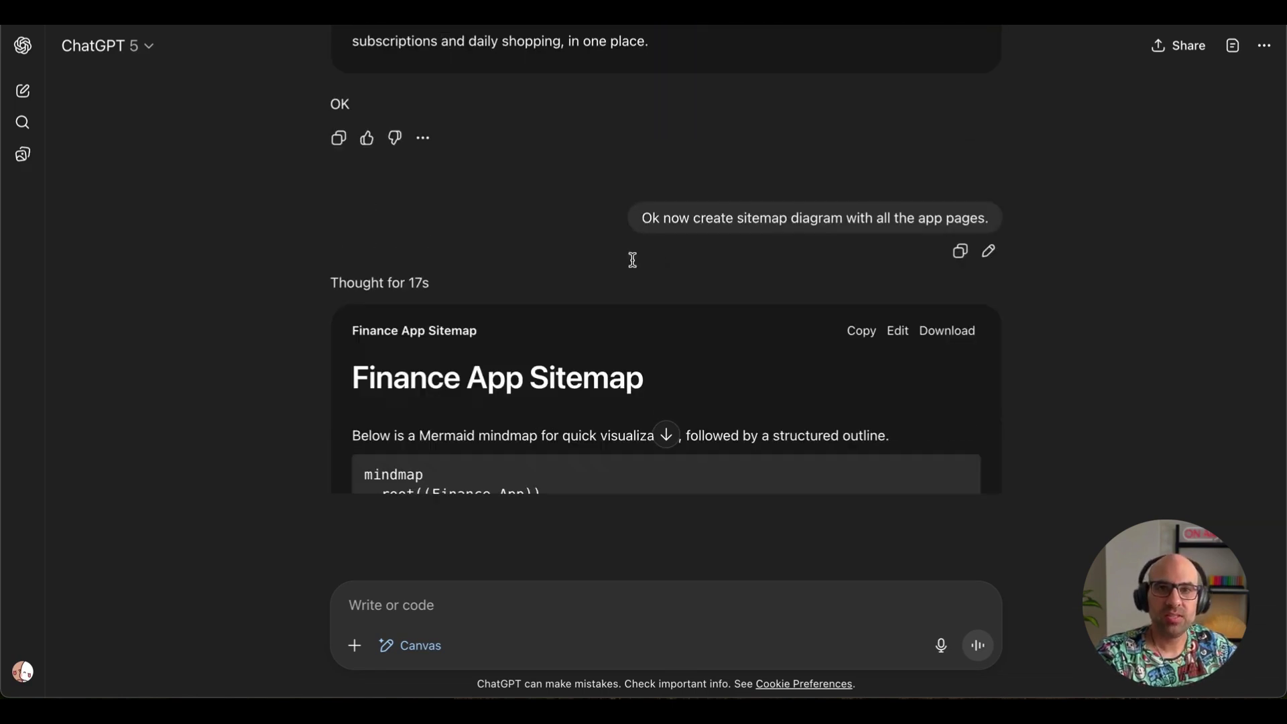
# Select the Finance App Sitemap Mermaid mindmap code, from Onboarding down to Refer a friend
pyautogui.scroll(-3, 592, 362)
pyautogui.scroll(-2, 573, 382)
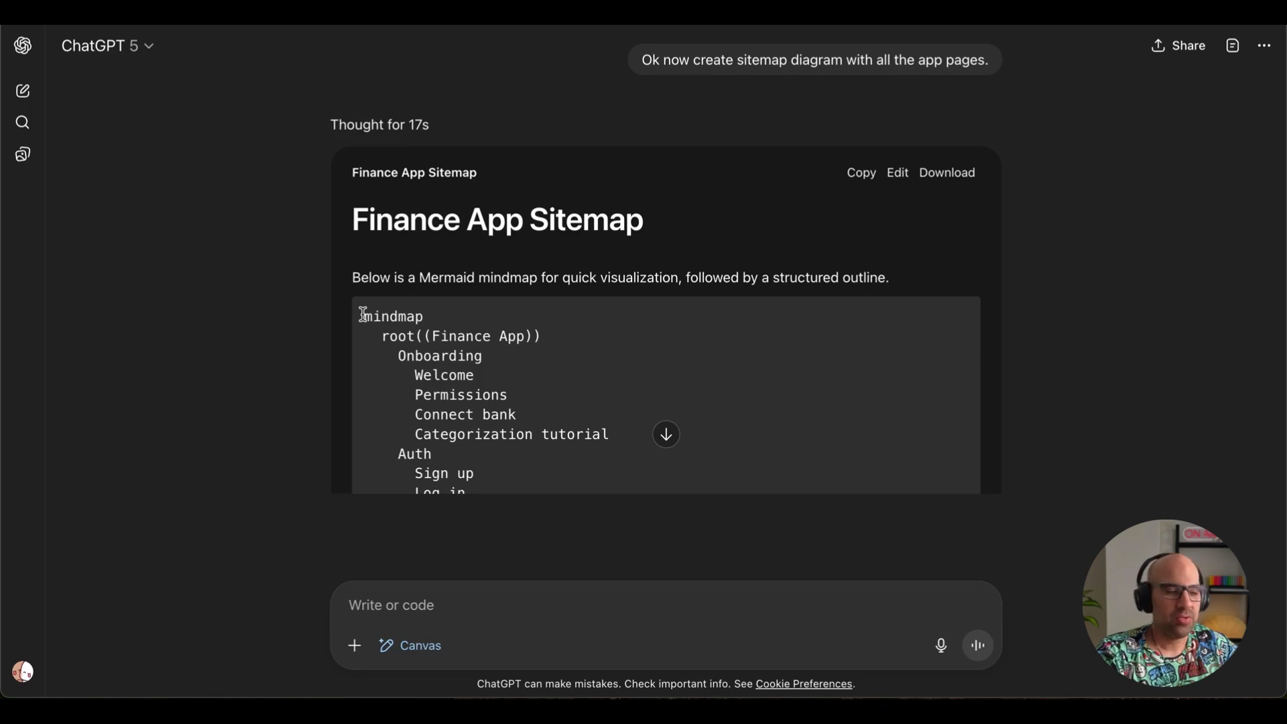
pyautogui.scroll(-1, 368, 315)
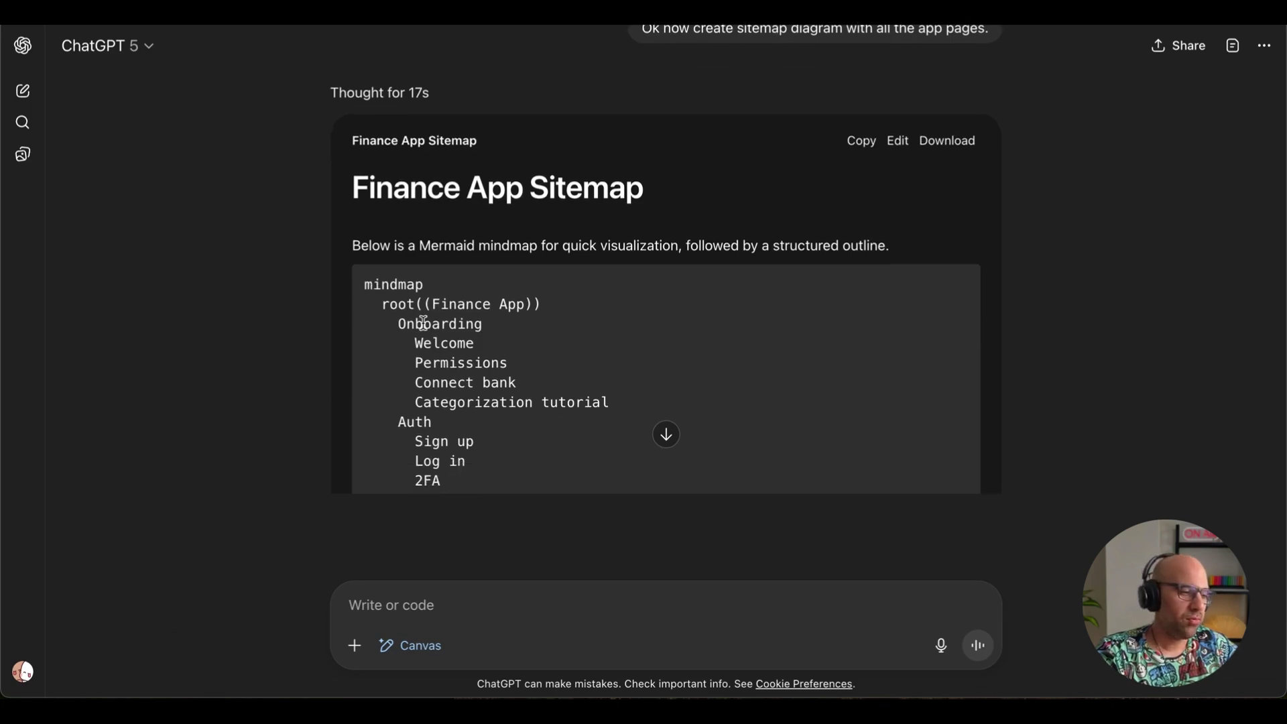
pyautogui.scroll(-3, 451, 402)
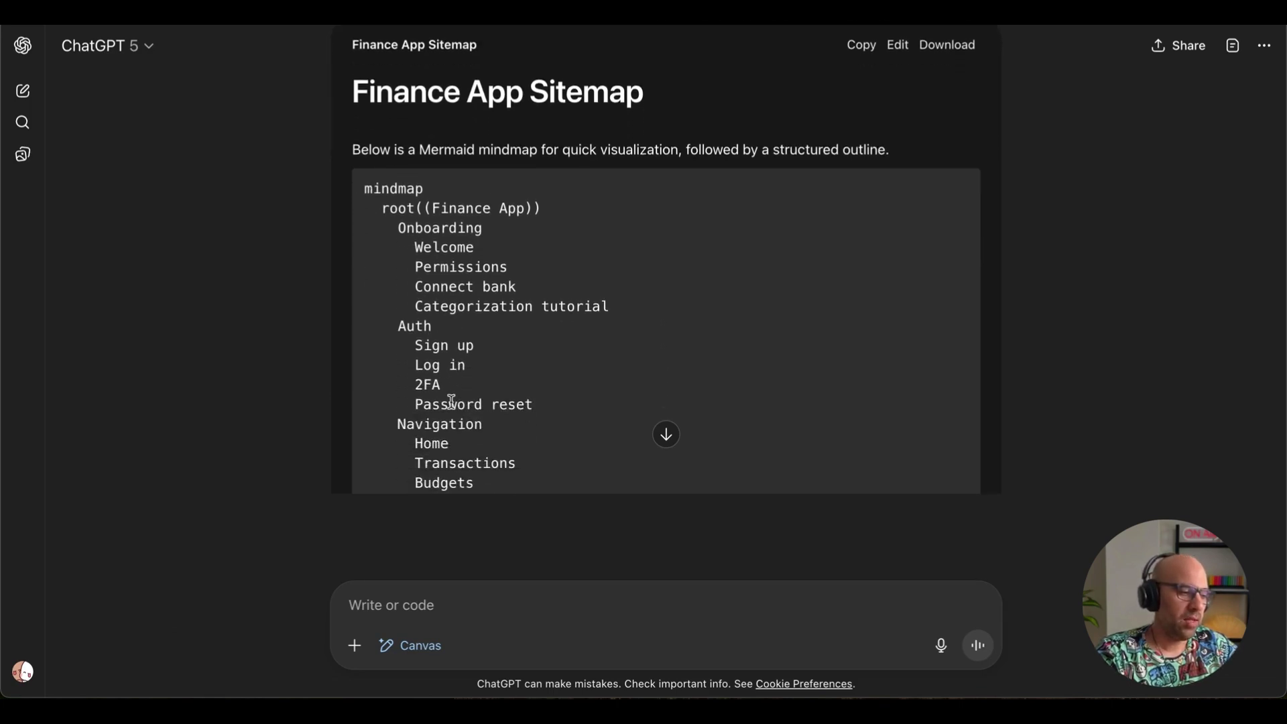
pyautogui.scroll(-1, 516, 403)
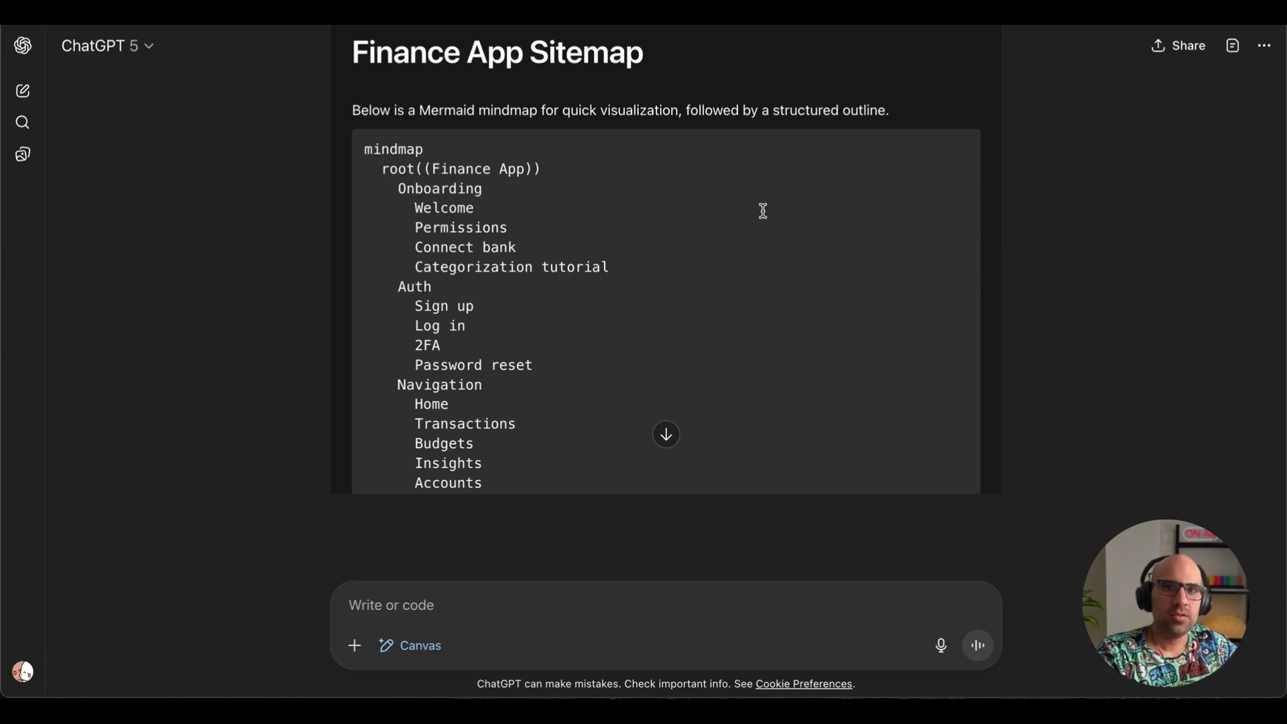
pyautogui.scroll(-3, 525, 398)
pyautogui.moveTo(335, 175); pyautogui.dragTo(548, 402)
pyautogui.scroll(-7, 525, 400)
pyautogui.scroll(-12, 548, 400)
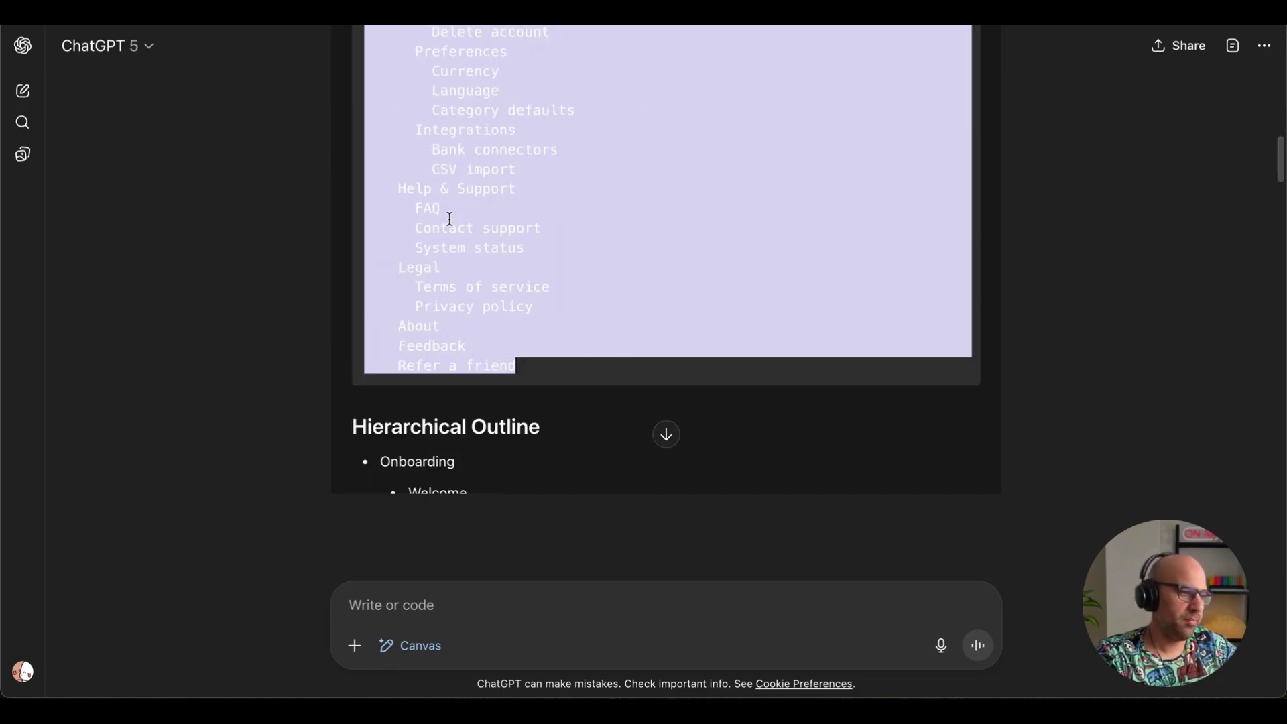
# Launch UX Pilot in FigJam and generate a Diagram from the pasted sitemap mindmap
pyautogui.press('super+Tab')
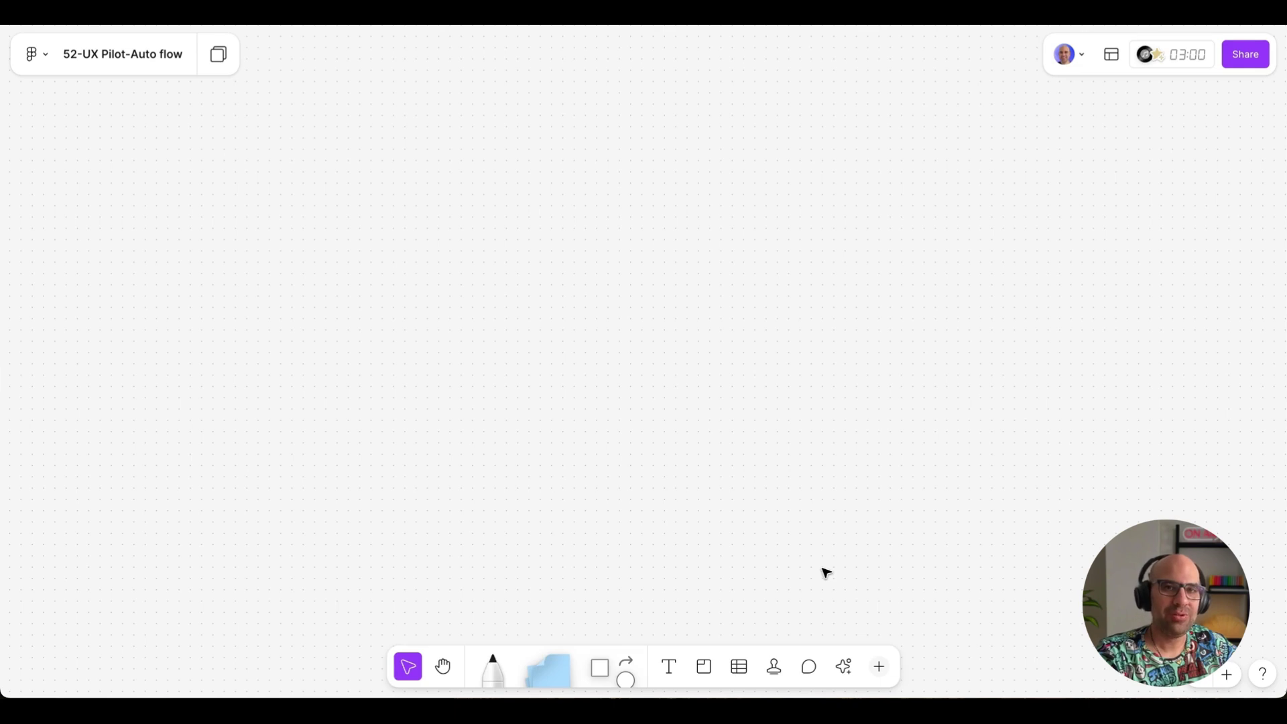
pyautogui.click(842, 667)
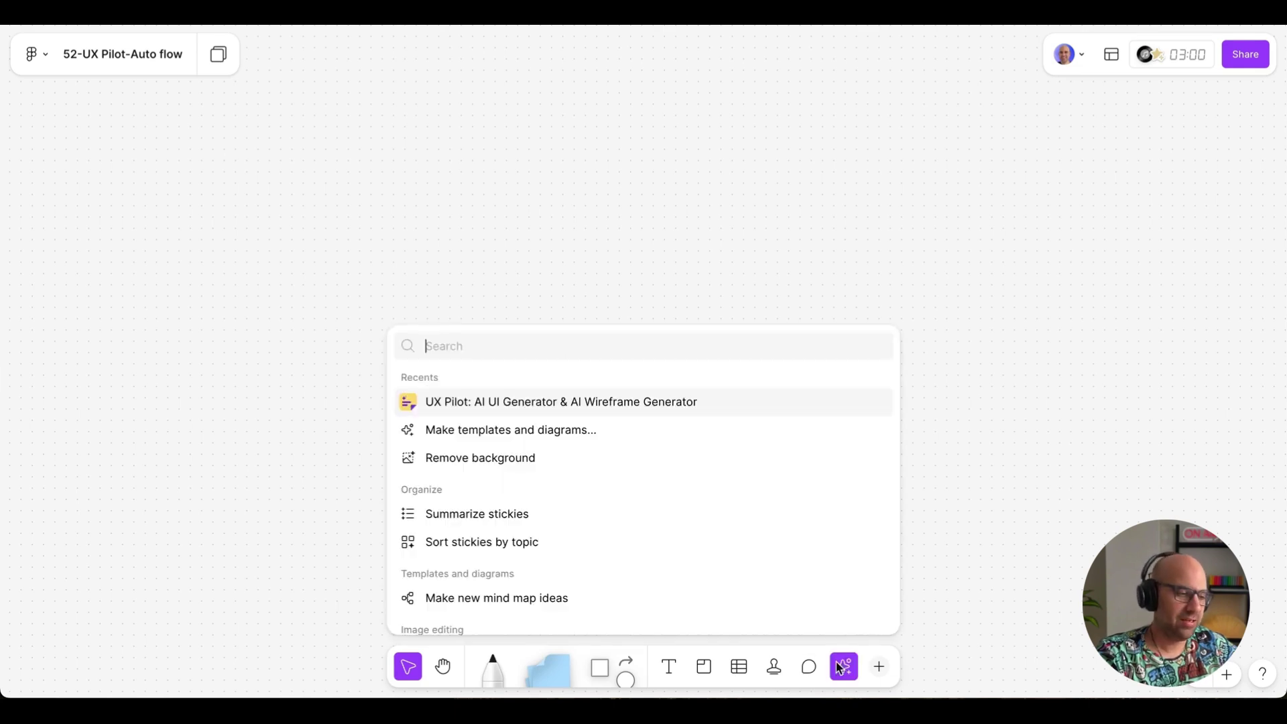
pyautogui.click(612, 416)
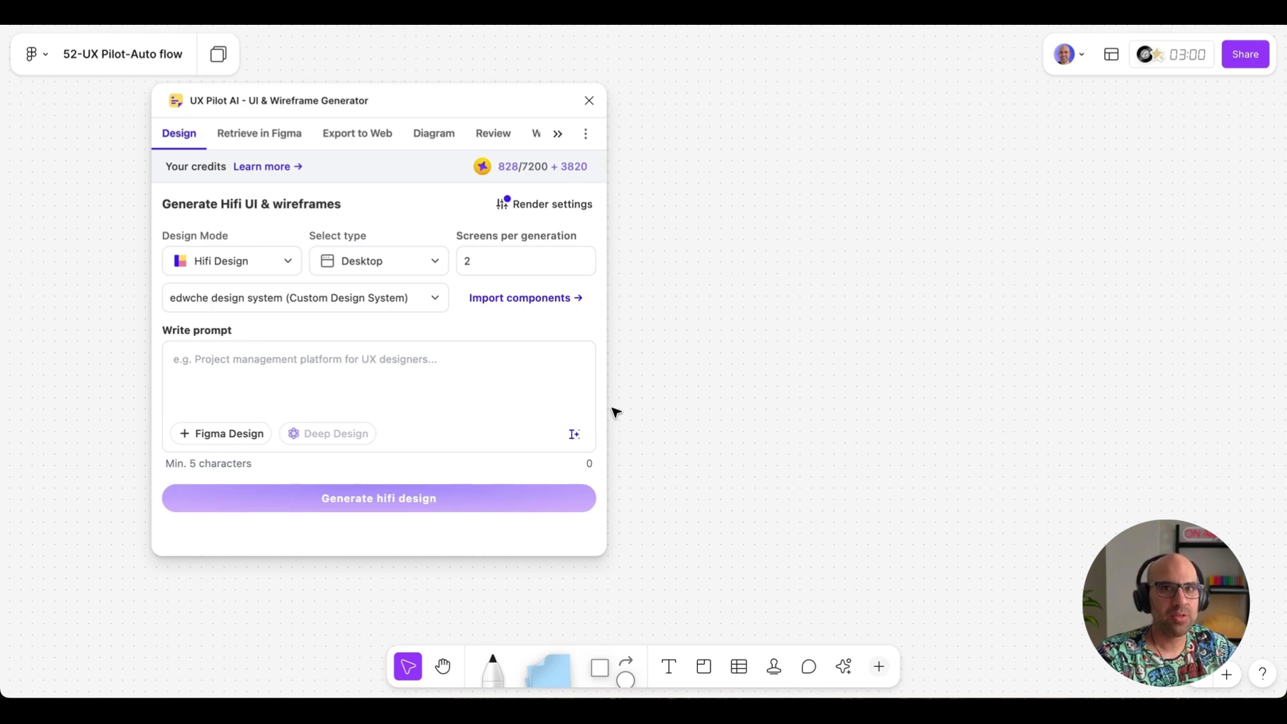
pyautogui.click(424, 149)
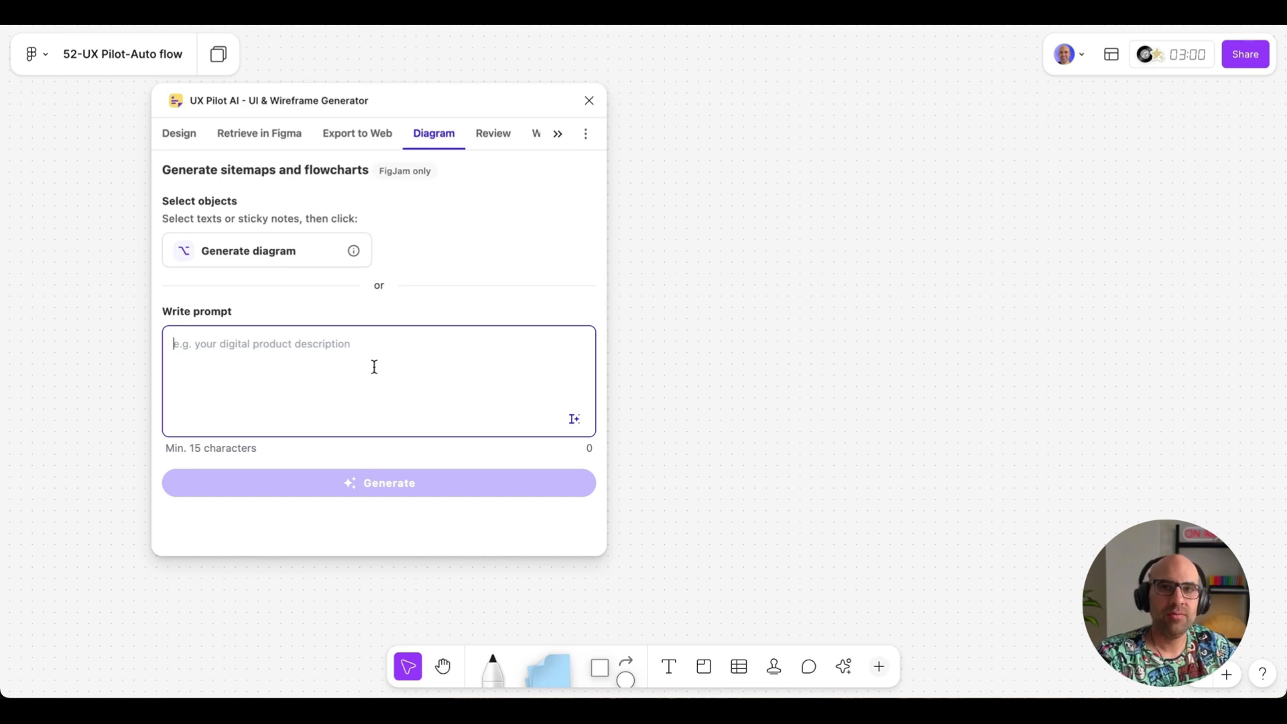
pyautogui.hotkey('ctrl', 'v')
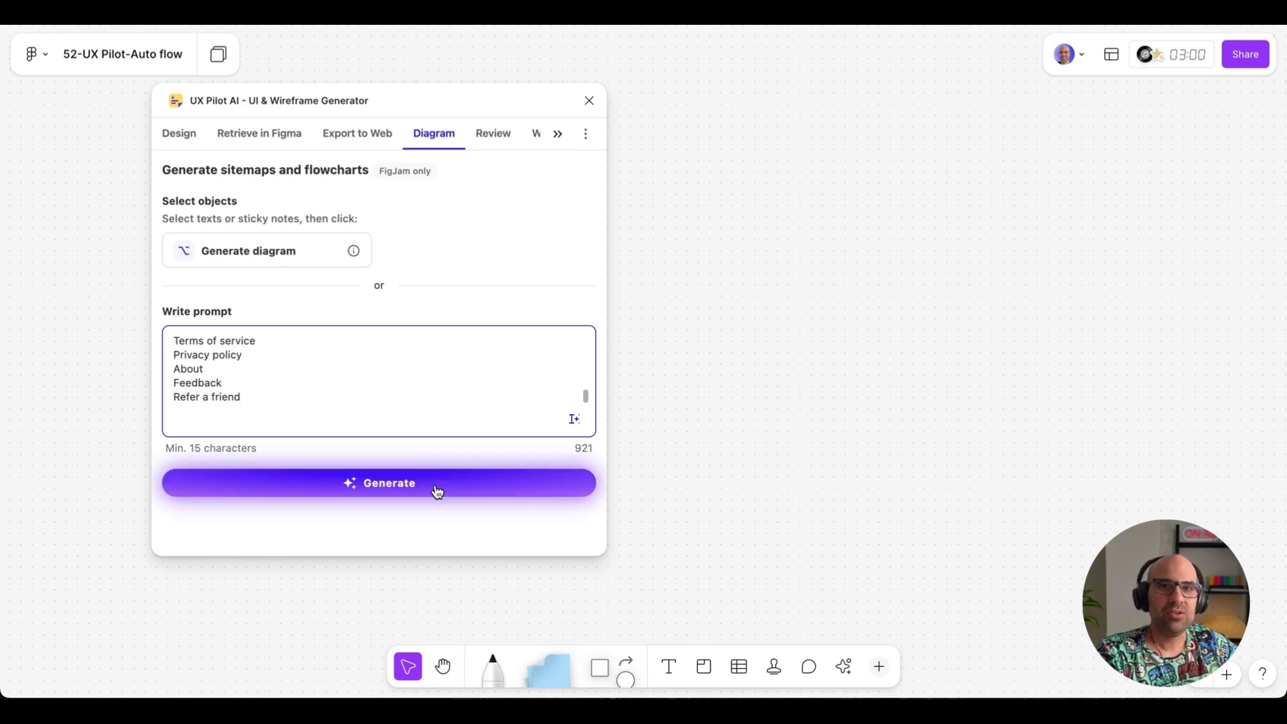
pyautogui.click(436, 490)
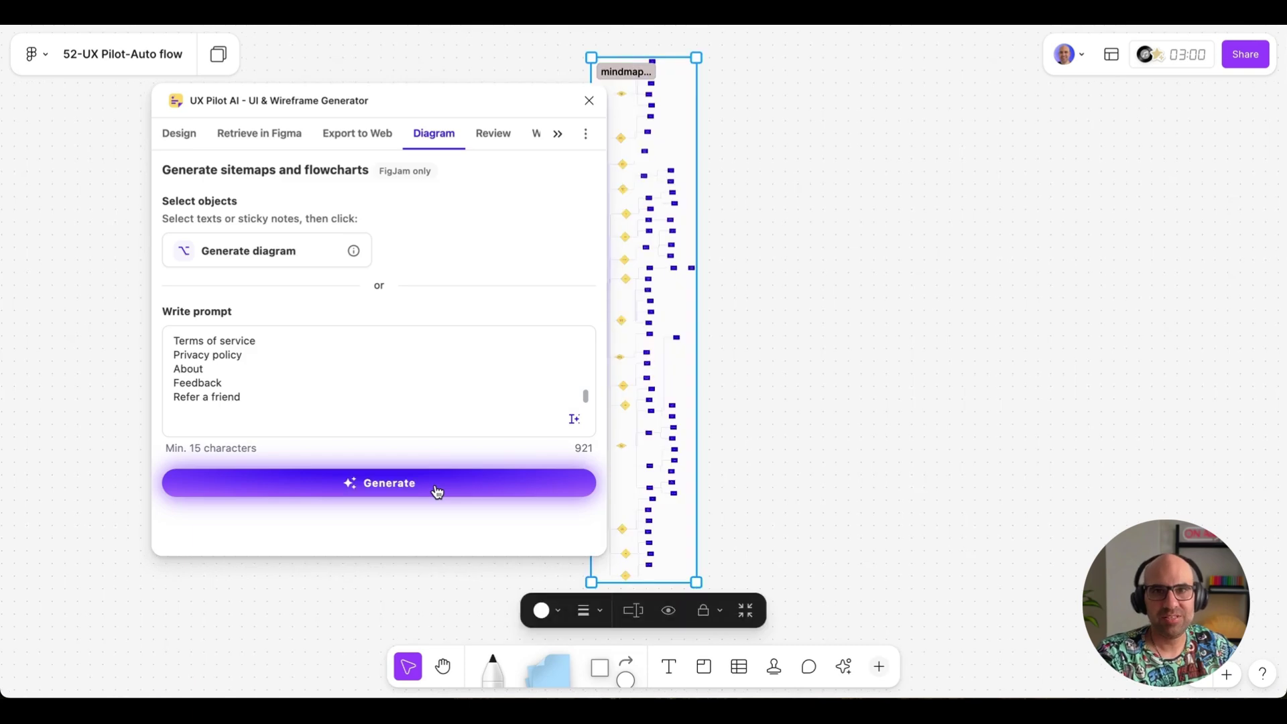
# Zoom and pan the sitemap to inspect Category Budgets and the Subscriptions branch's Price Change Alerts and Cancellation Helper
pyautogui.scroll(10, 607, 74)
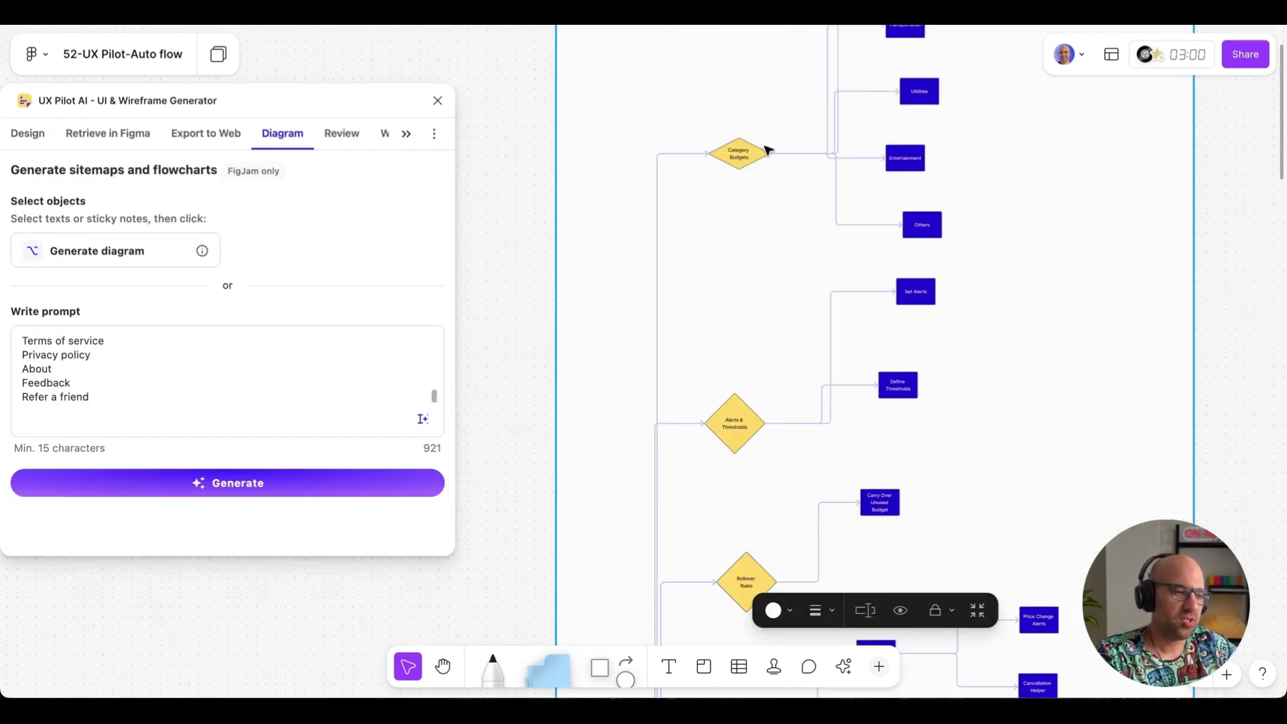
pyautogui.scroll(3, 817, 178)
pyautogui.scroll(4, 660, 134)
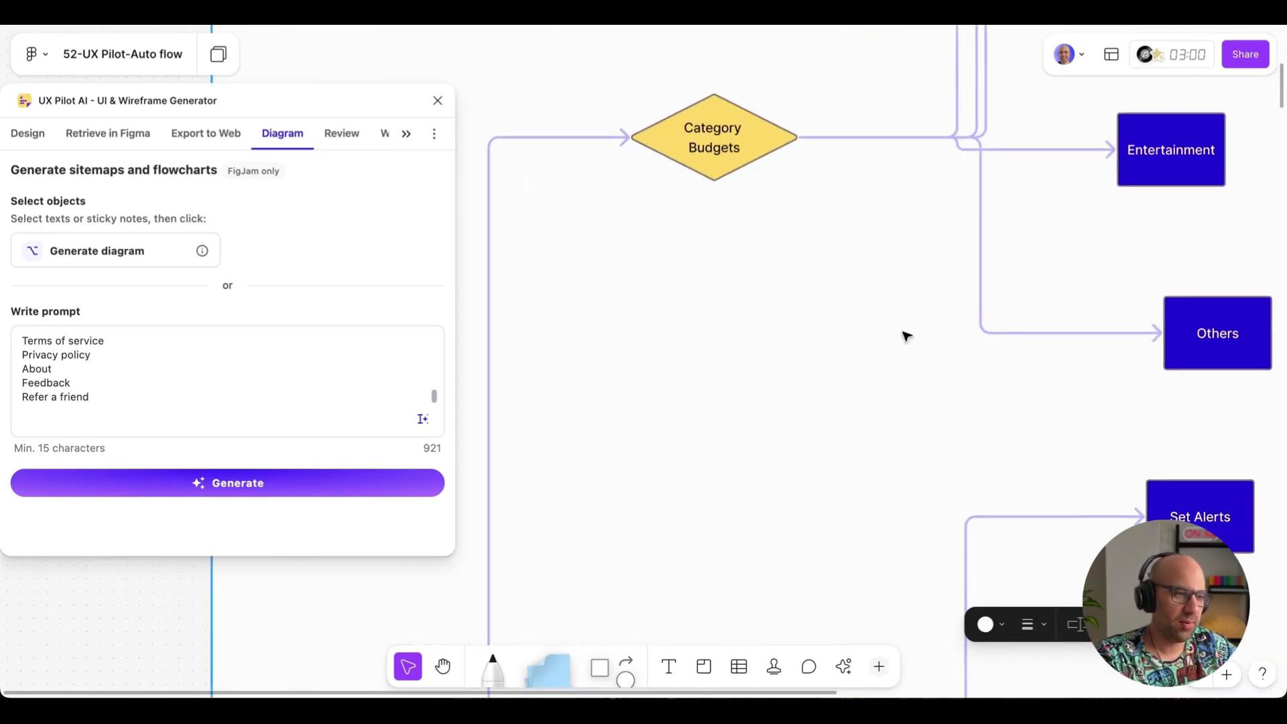
pyautogui.scroll(5, 1186, 302)
pyautogui.hscroll(3, 1186, 302)
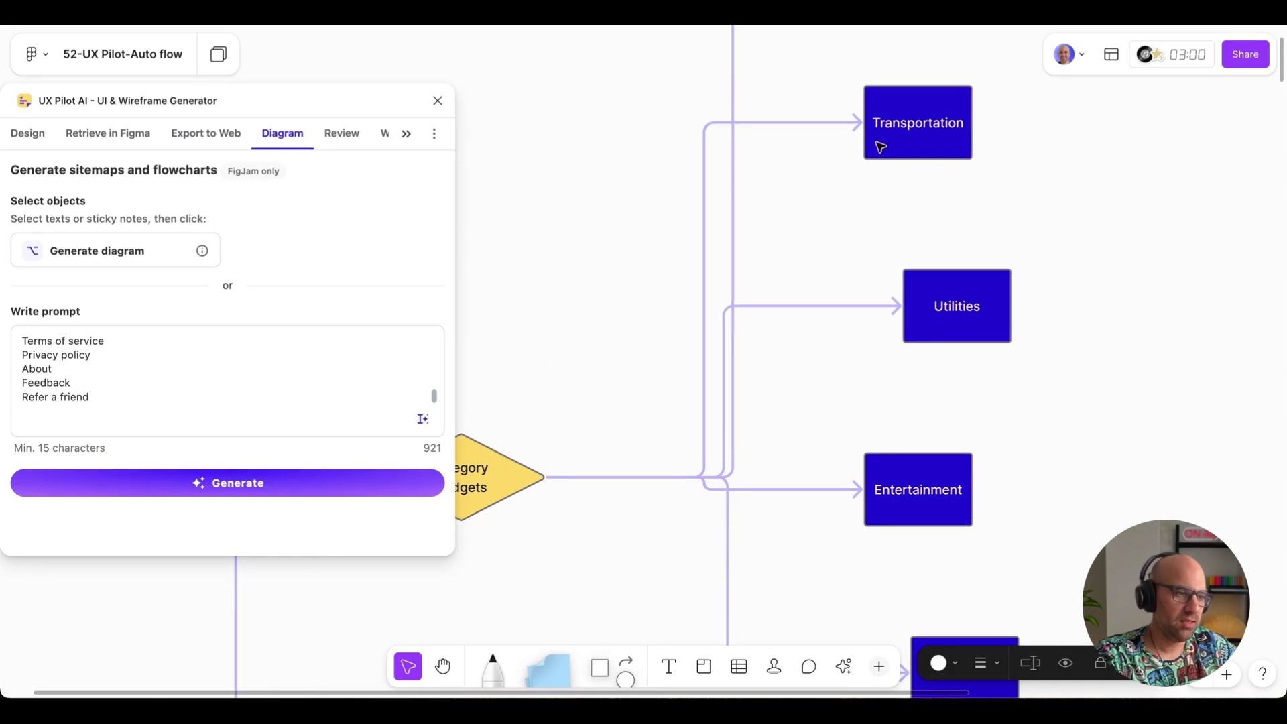
pyautogui.scroll(3, 880, 147)
pyautogui.scroll(-5, 1002, 473)
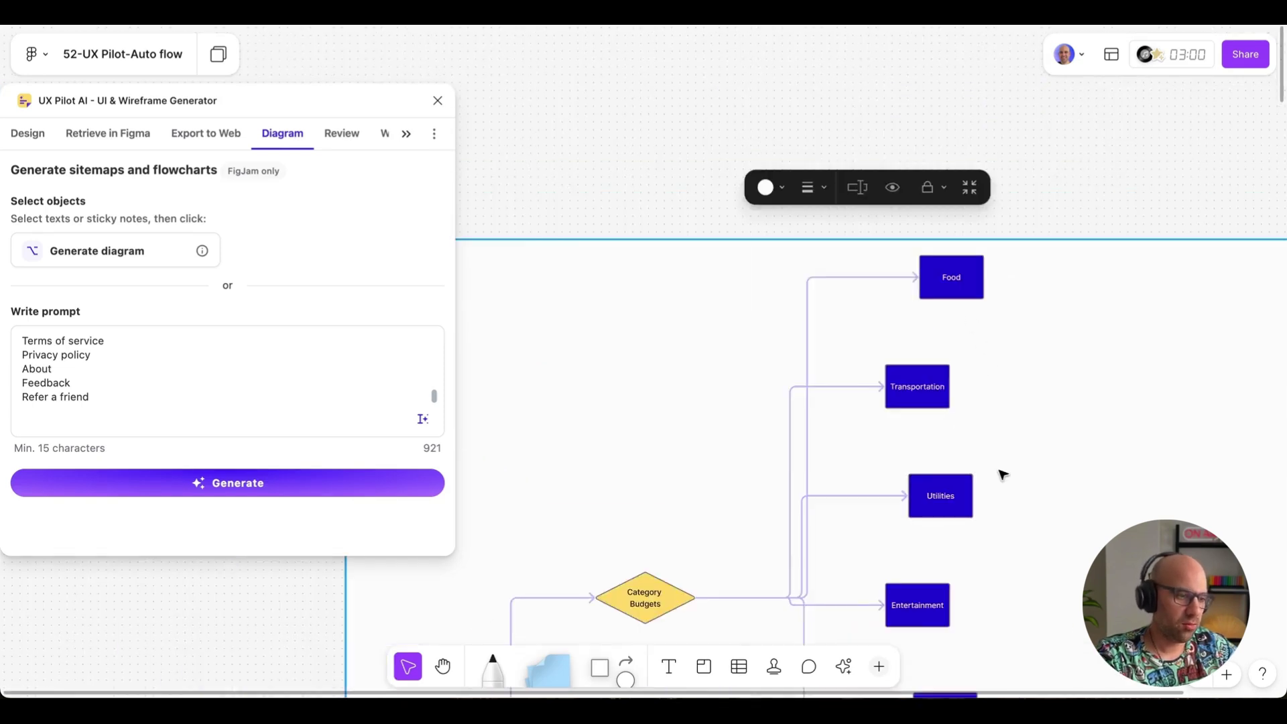
pyautogui.scroll(8, 848, 379)
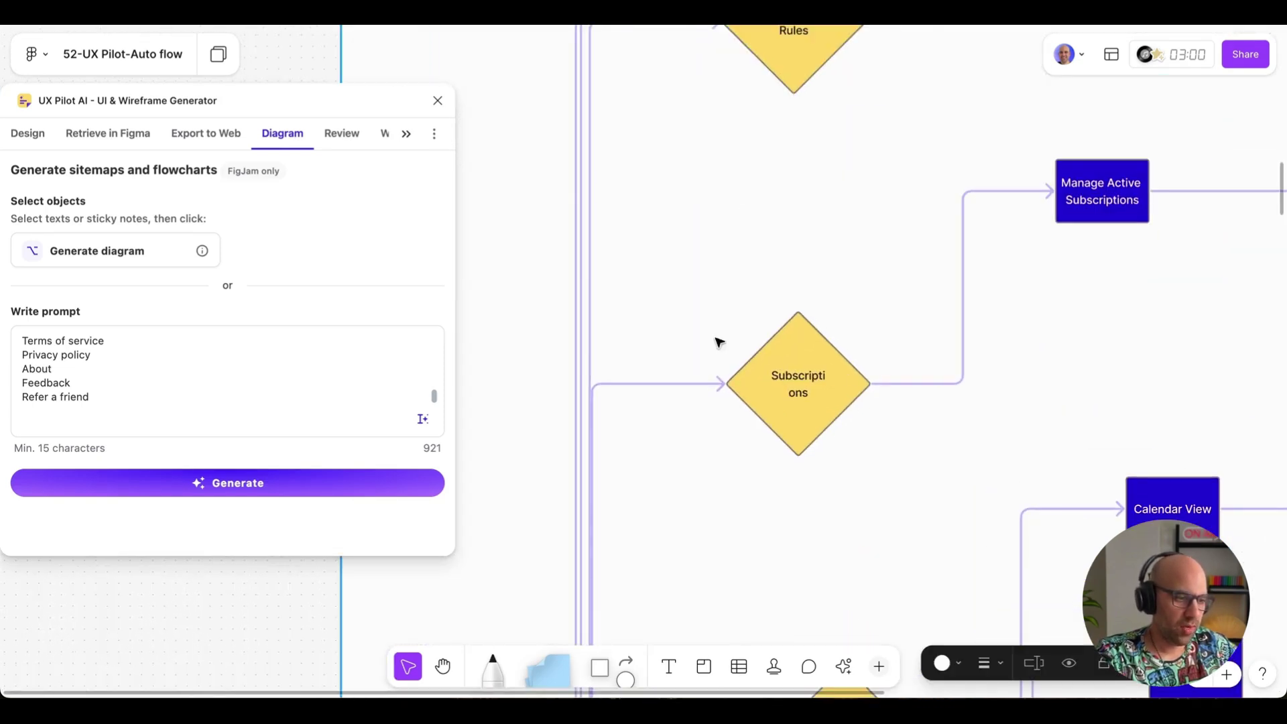
pyautogui.moveTo(1204, 342); pyautogui.dragTo(927, 367)
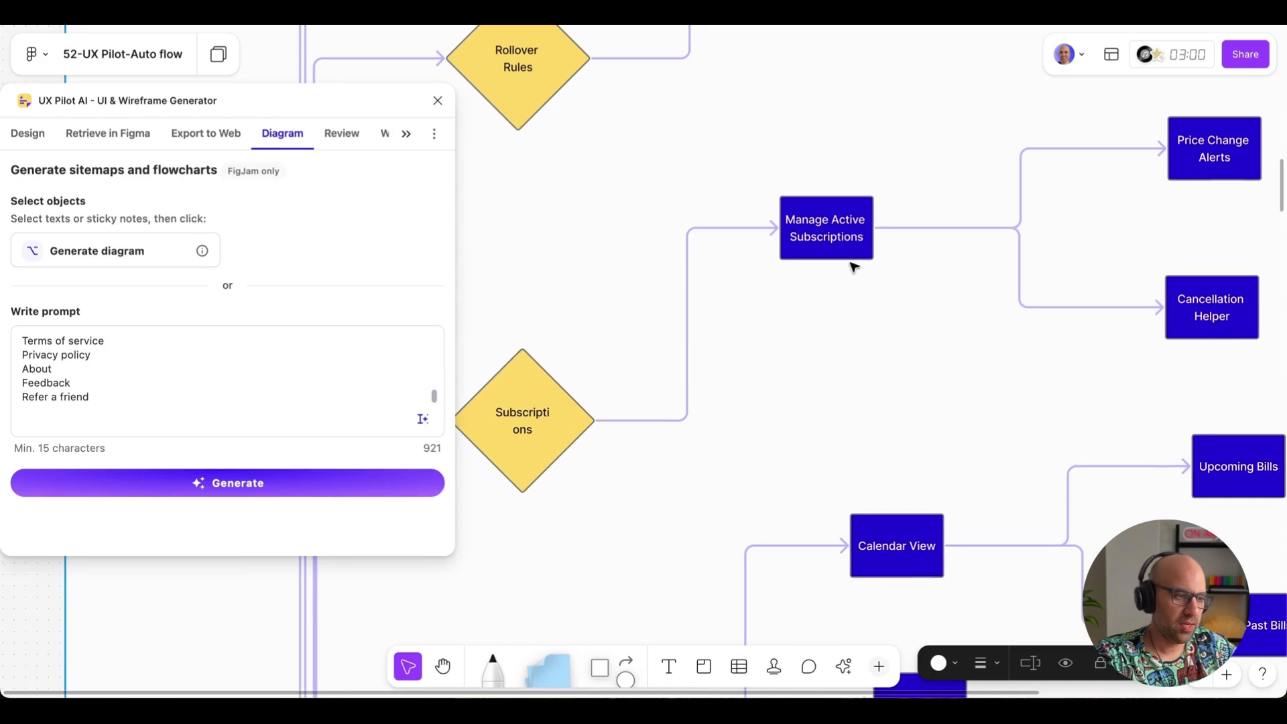
pyautogui.hscroll(5, 948, 405)
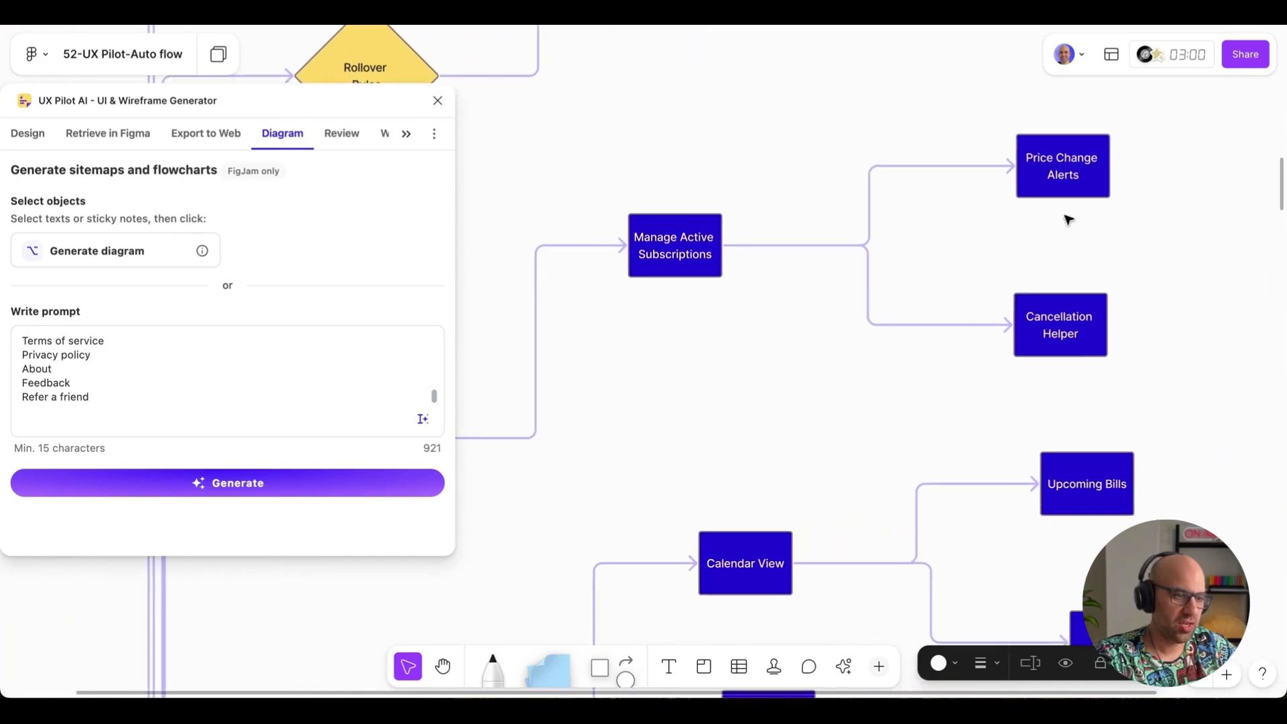